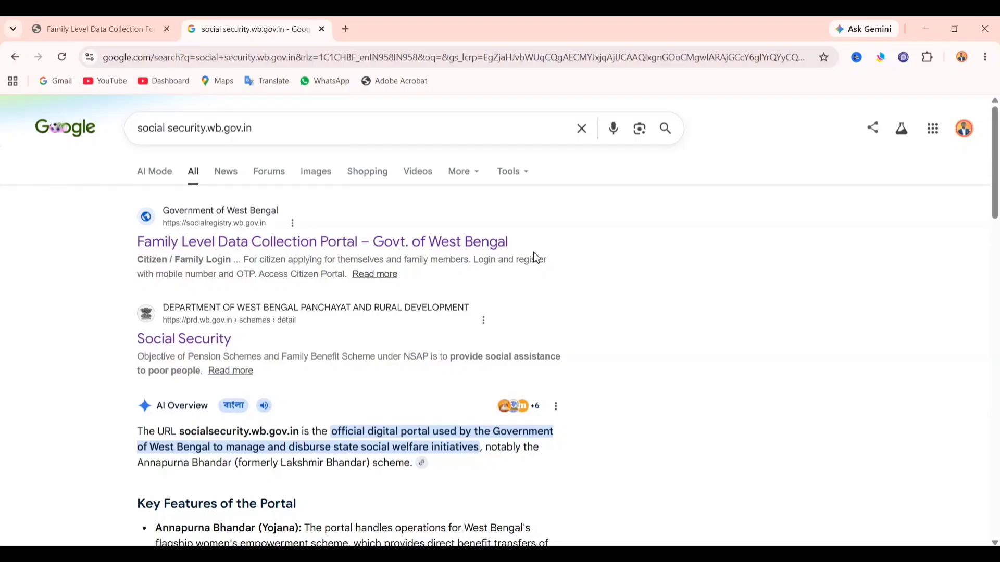
- Open the 'Family Level Data Collection Portal – Govt. of West Bengal' result from Google Search
{"action": "left_click", "coordinate": [372, 242]}
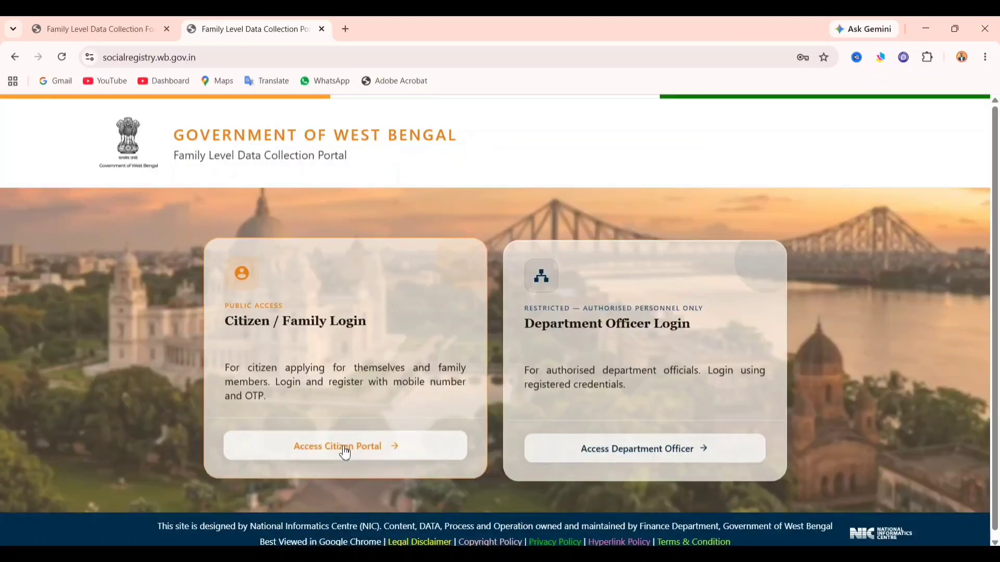
- Go to the citizen applicant login and pick MURSHIDABAD as the district
{"action": "left_click", "coordinate": [342, 447]}
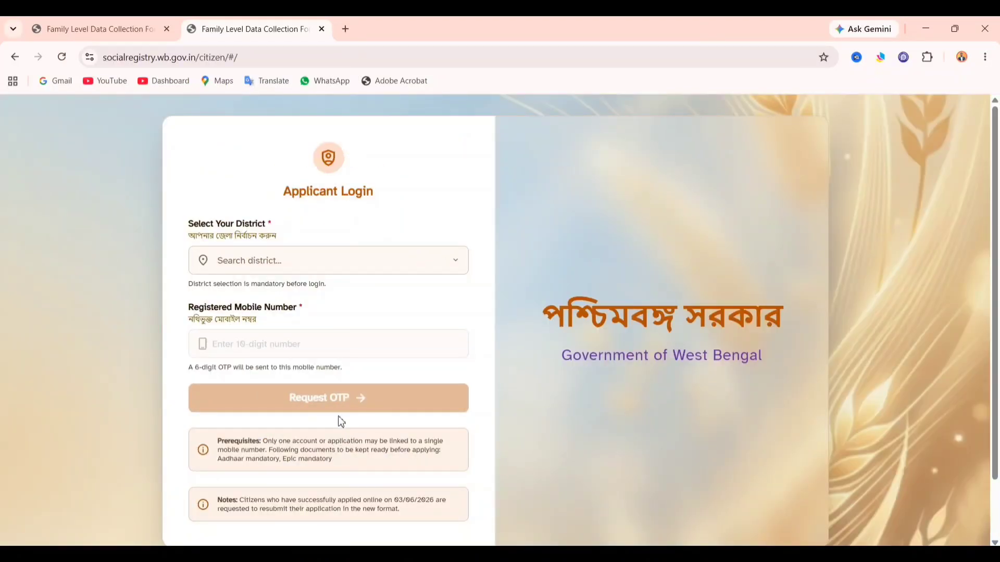
{"action": "left_click", "coordinate": [289, 263]}
{"action": "scroll", "coordinate": [295, 327], "scroll_direction": "down", "scroll_amount": 8}
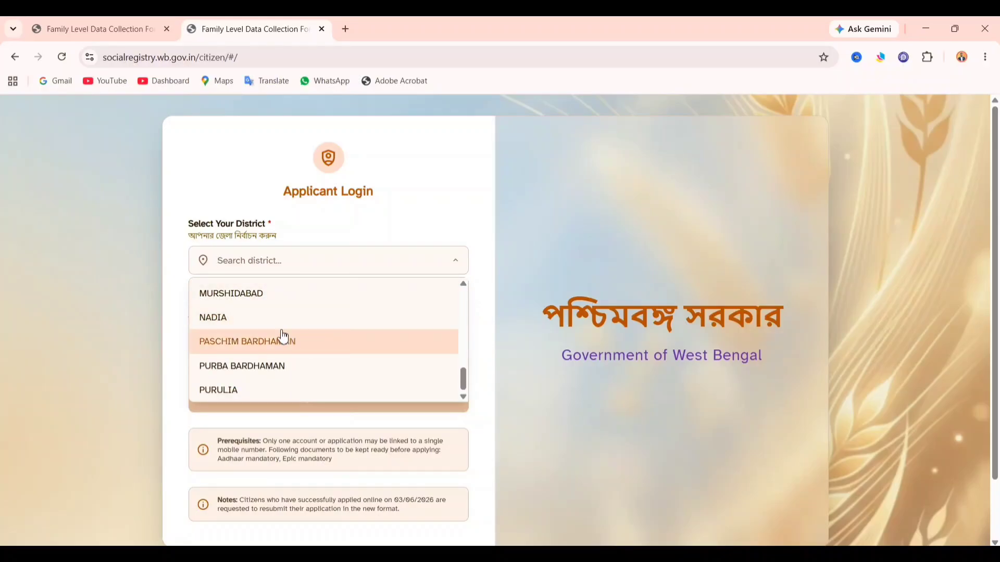
{"action": "scroll", "coordinate": [331, 323], "scroll_direction": "up", "scroll_amount": 8}
{"action": "scroll", "coordinate": [321, 314], "scroll_direction": "down", "scroll_amount": 8}
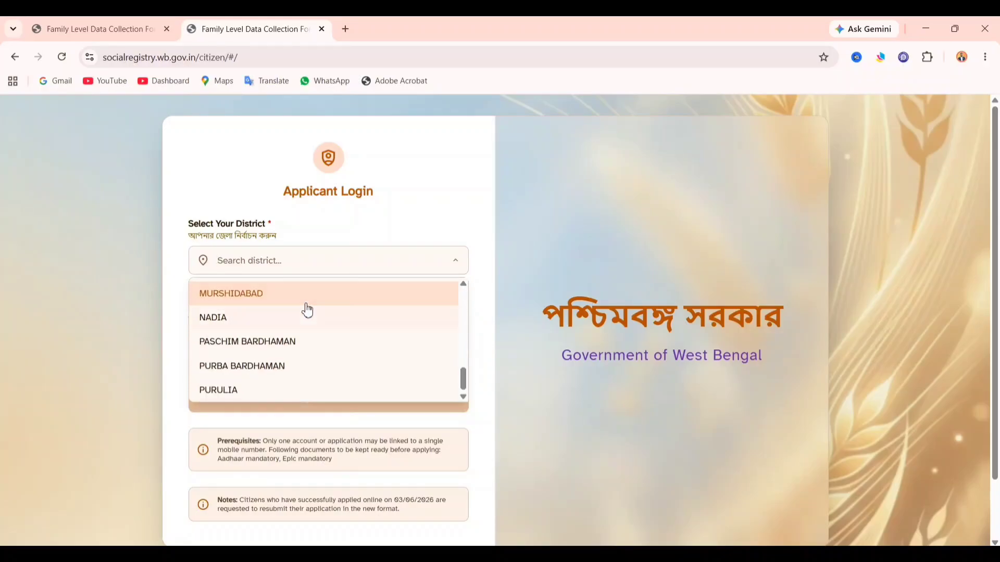
{"action": "left_click", "coordinate": [298, 295]}
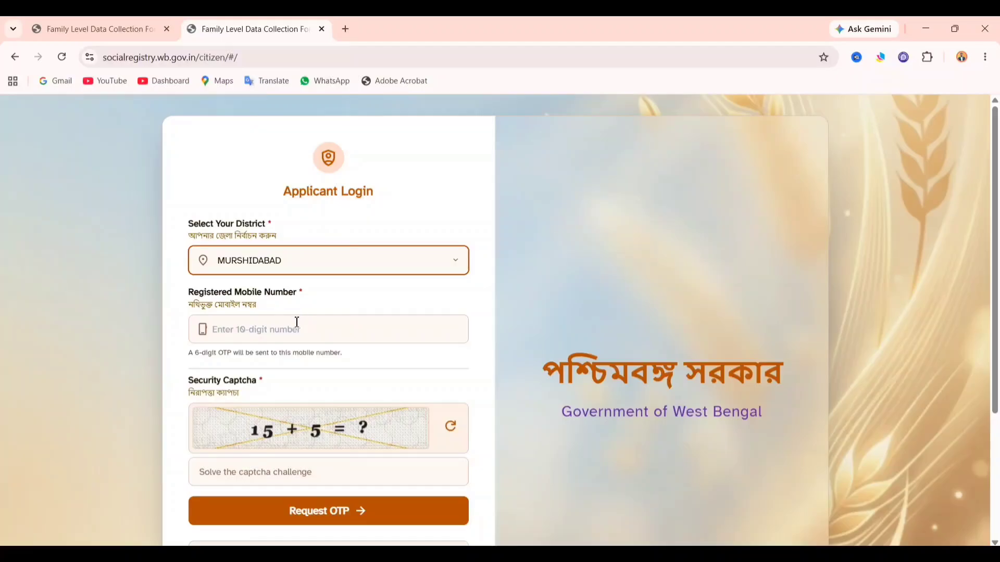
- Begin the mobile number and captcha entries, then return to the Family Data Collection form
{"action": "left_click", "coordinate": [291, 328]}
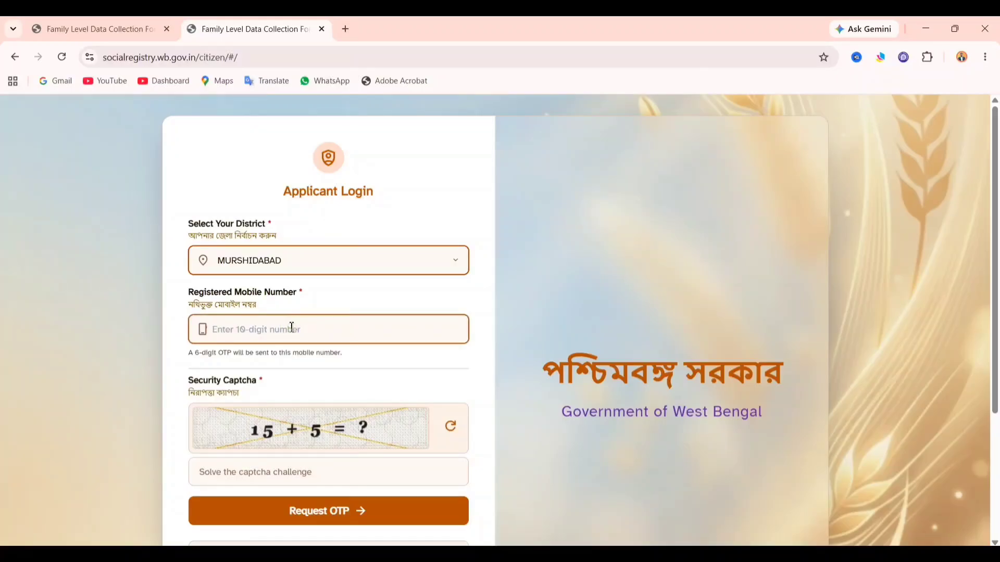
{"action": "left_click", "coordinate": [300, 480]}
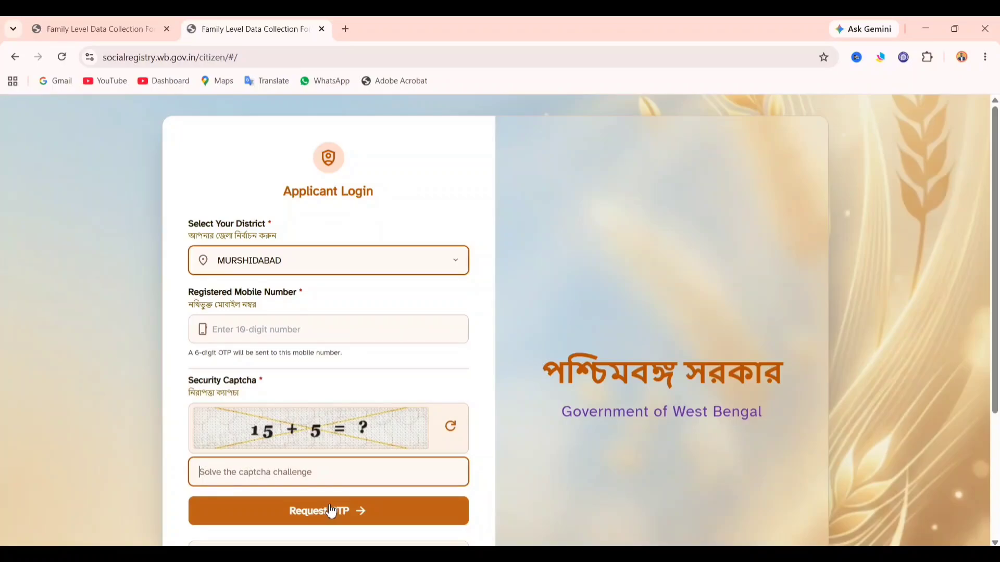
{"action": "left_click", "coordinate": [122, 22]}
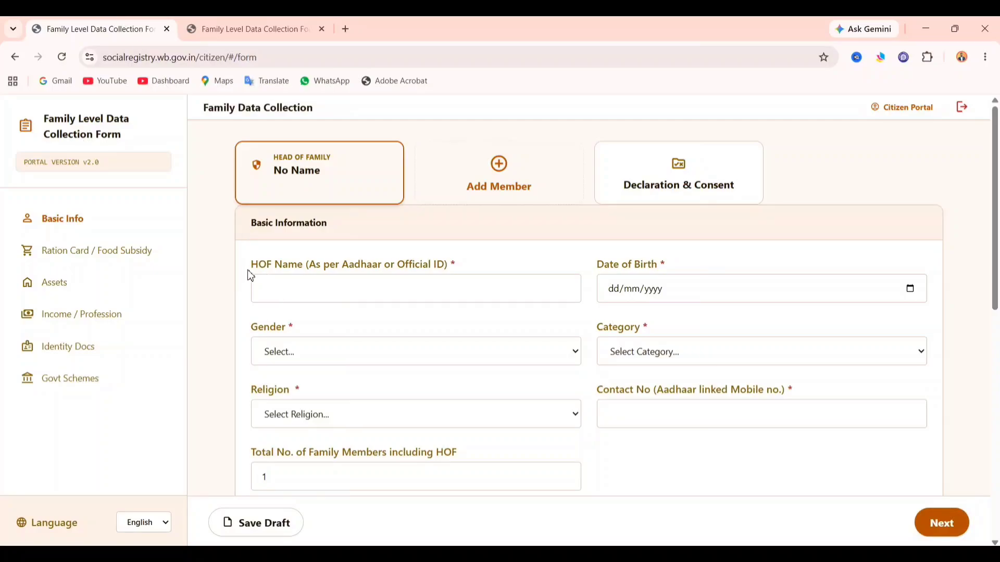
- Visit the head of family's name and date of birth fields, closing the calendar without a date
{"action": "left_click_drag", "start_coordinate": [248, 268], "coordinate": [317, 273]}
{"action": "left_click", "coordinate": [322, 270]}
{"action": "left_click", "coordinate": [316, 290]}
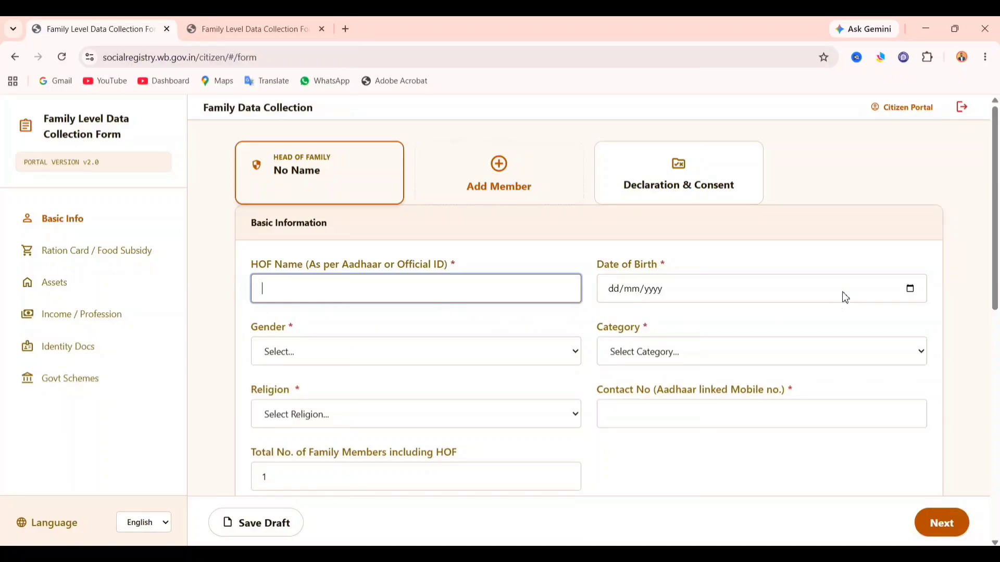
{"action": "left_click", "coordinate": [912, 289]}
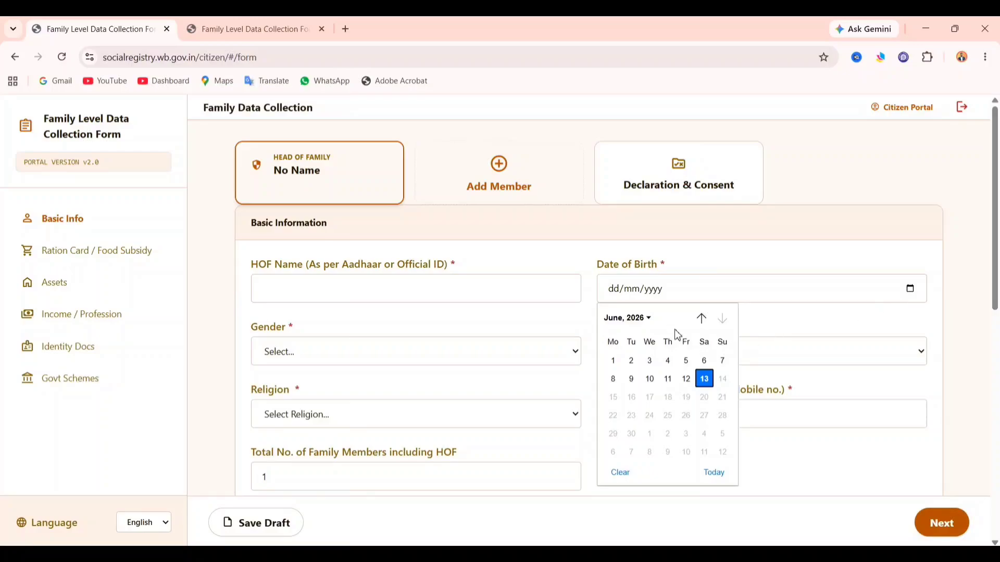
{"action": "left_click", "coordinate": [637, 322]}
{"action": "scroll", "coordinate": [660, 376], "scroll_direction": "up", "scroll_amount": 1}
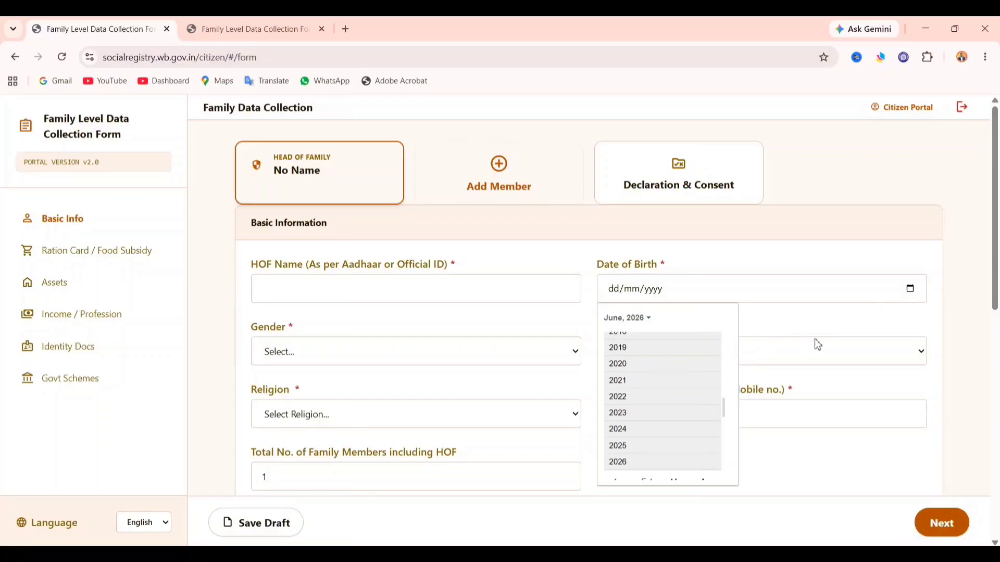
{"action": "left_click", "coordinate": [821, 323]}
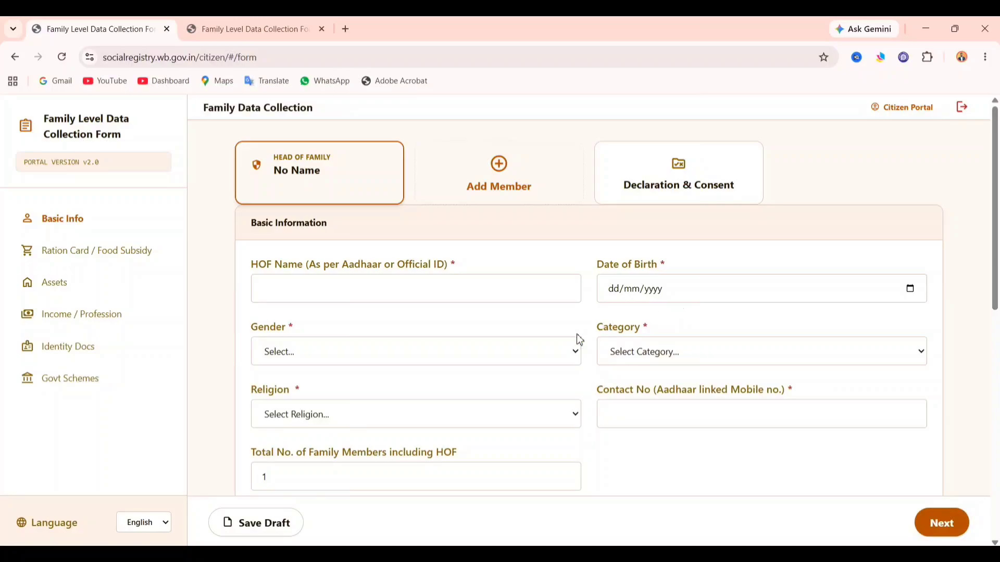
- Choose Male for Gender and UR (Unreserved Category) for Category
{"action": "left_click", "coordinate": [411, 351]}
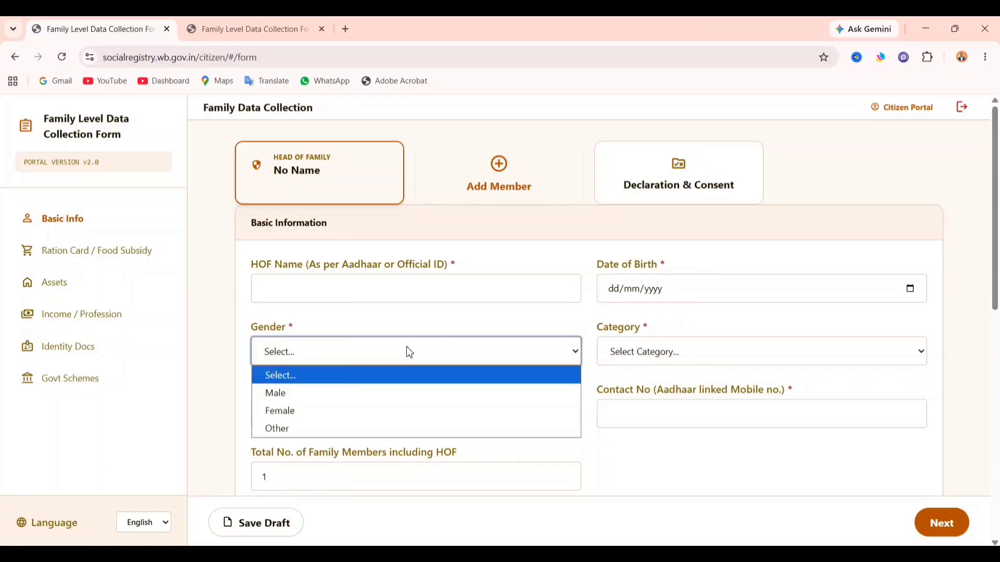
{"action": "left_click", "coordinate": [391, 394]}
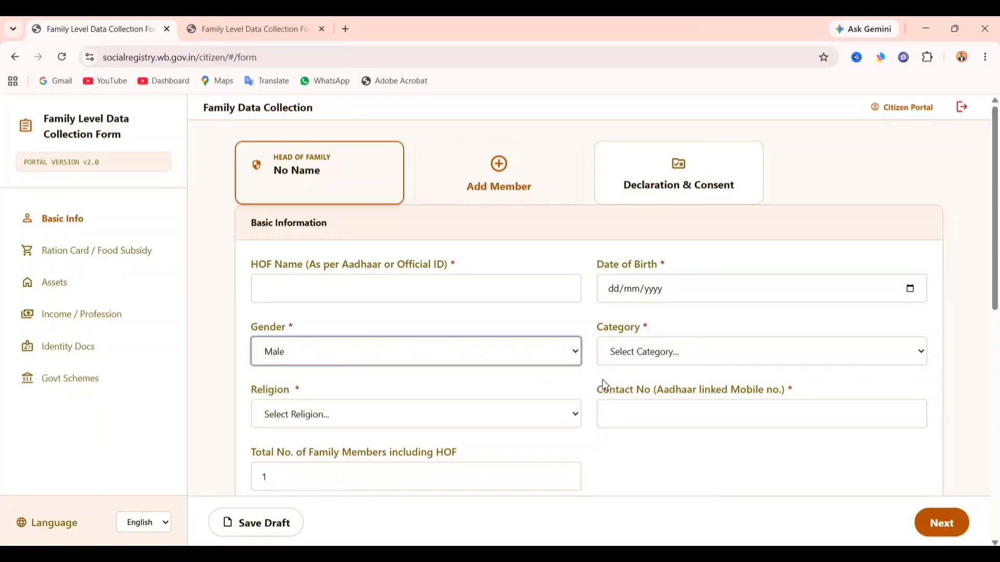
{"action": "left_click", "coordinate": [627, 355]}
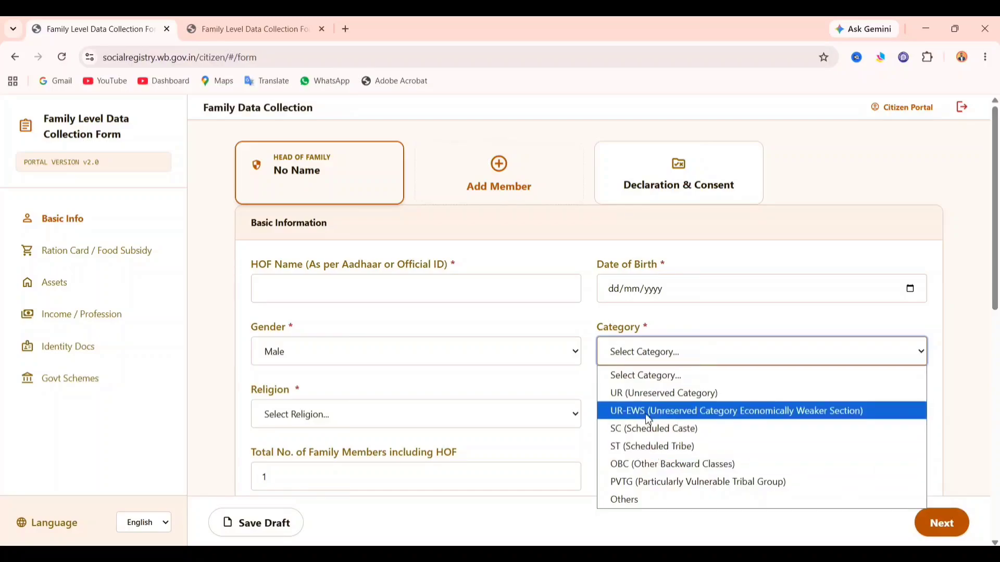
{"action": "left_click", "coordinate": [678, 394]}
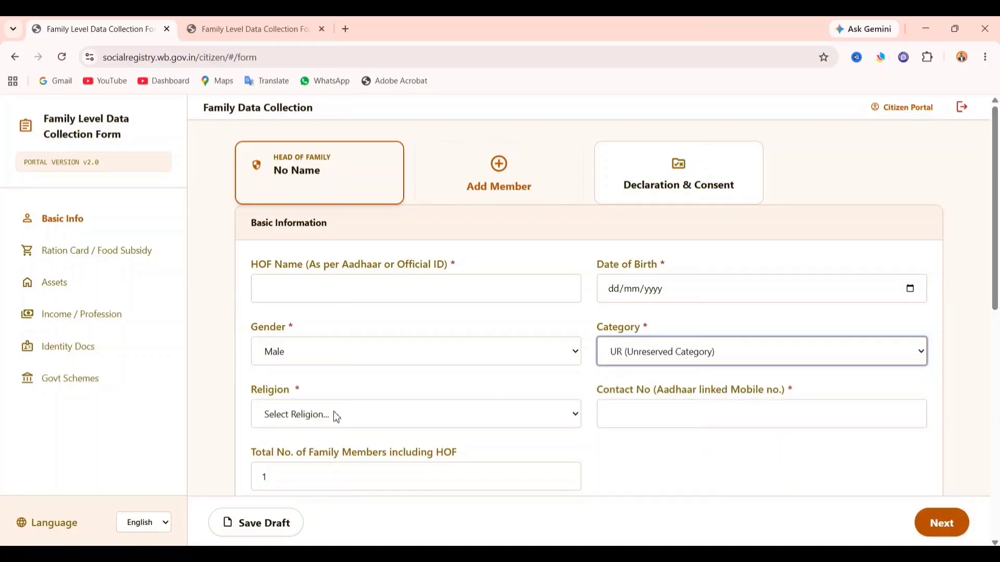
- Leave Religion unselected and move on to the Contact No. field
{"action": "left_click", "coordinate": [307, 417]}
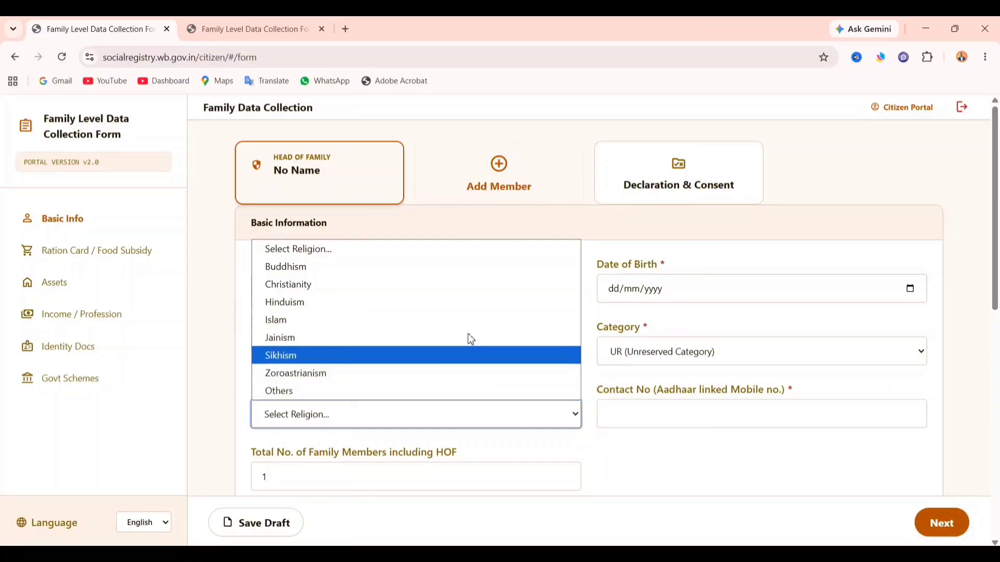
{"action": "left_click", "coordinate": [648, 458]}
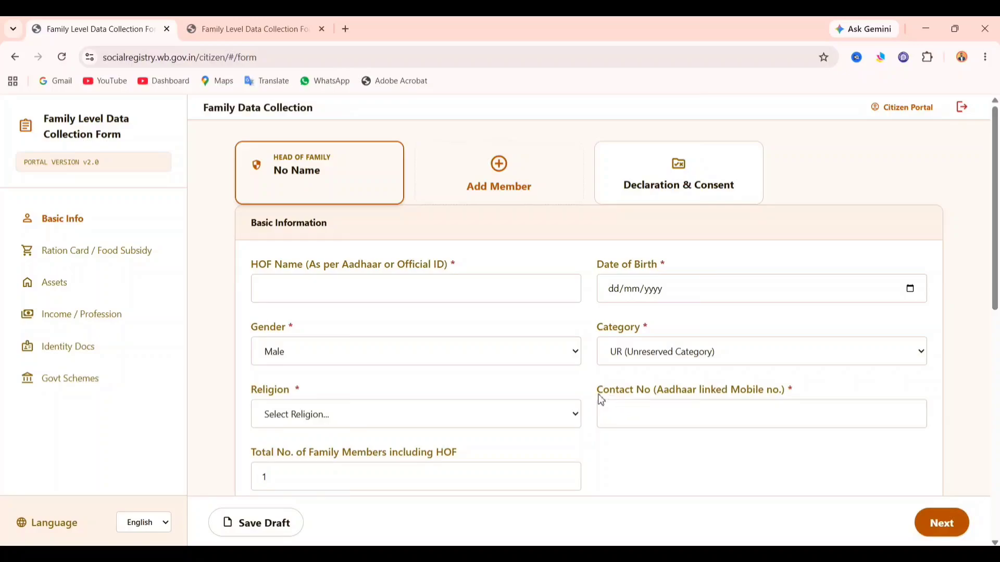
{"action": "left_click_drag", "start_coordinate": [598, 396], "coordinate": [657, 396]}
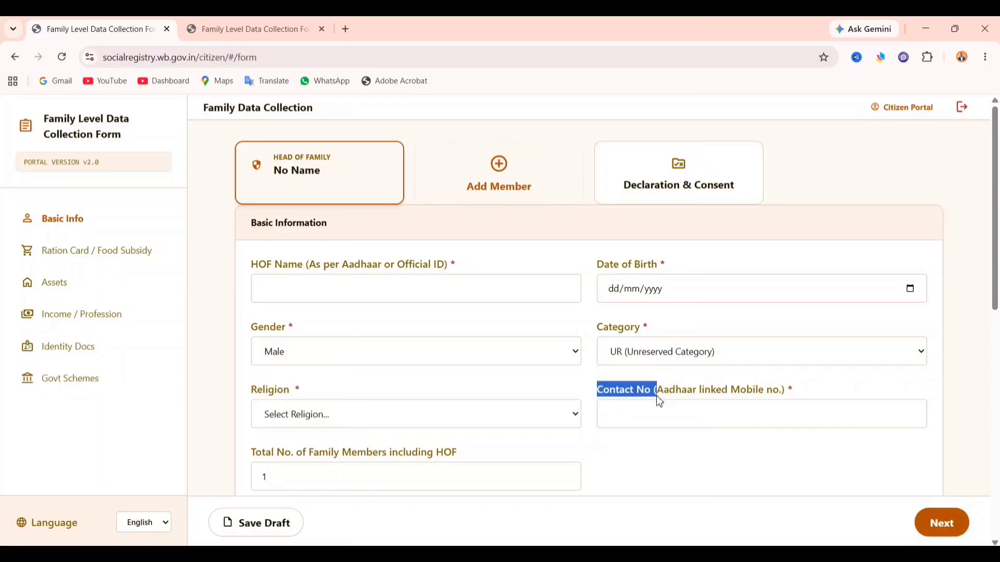
{"action": "left_click", "coordinate": [663, 411]}
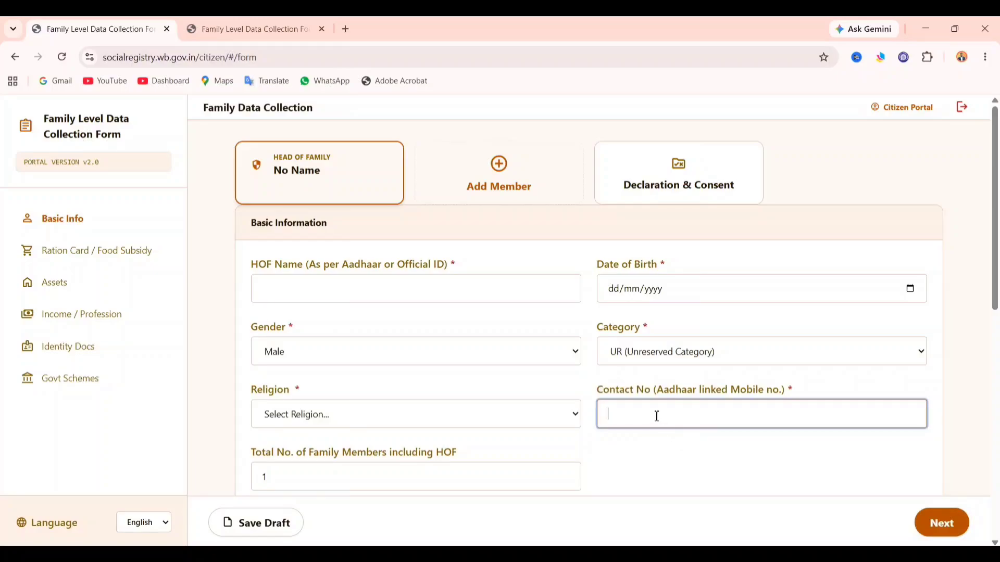
- Change Total No. of Family Members to 2 and set Disability Status to No
{"action": "scroll", "coordinate": [678, 453], "scroll_direction": "down", "scroll_amount": 2}
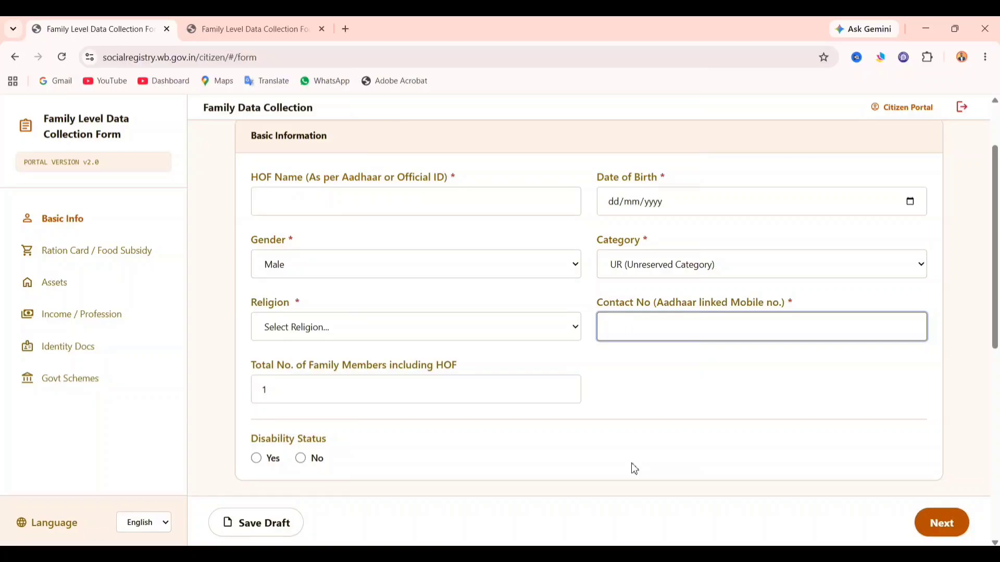
{"action": "left_click", "coordinate": [311, 395]}
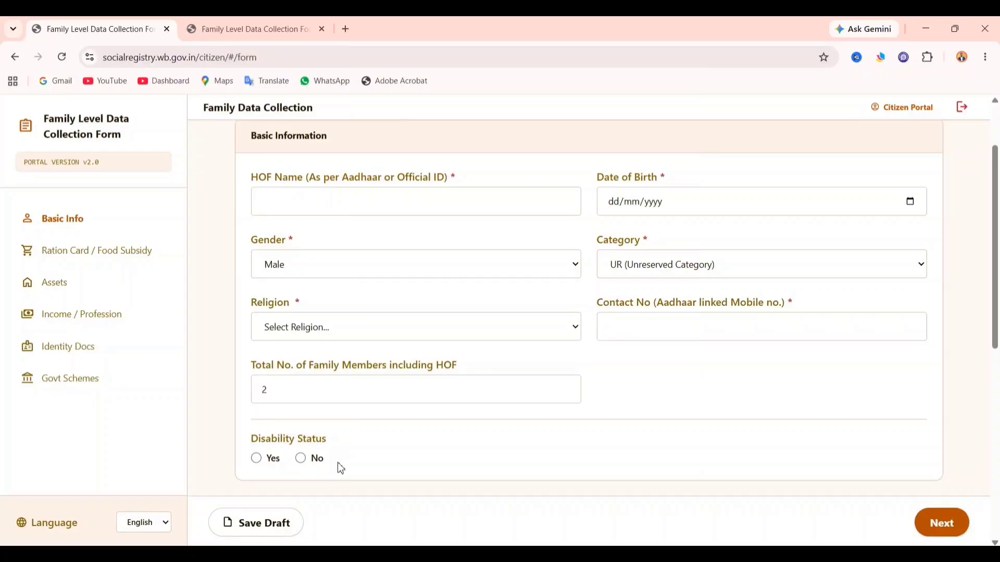
{"action": "left_click", "coordinate": [277, 462]}
{"action": "scroll", "coordinate": [382, 453], "scroll_direction": "down", "scroll_amount": 2}
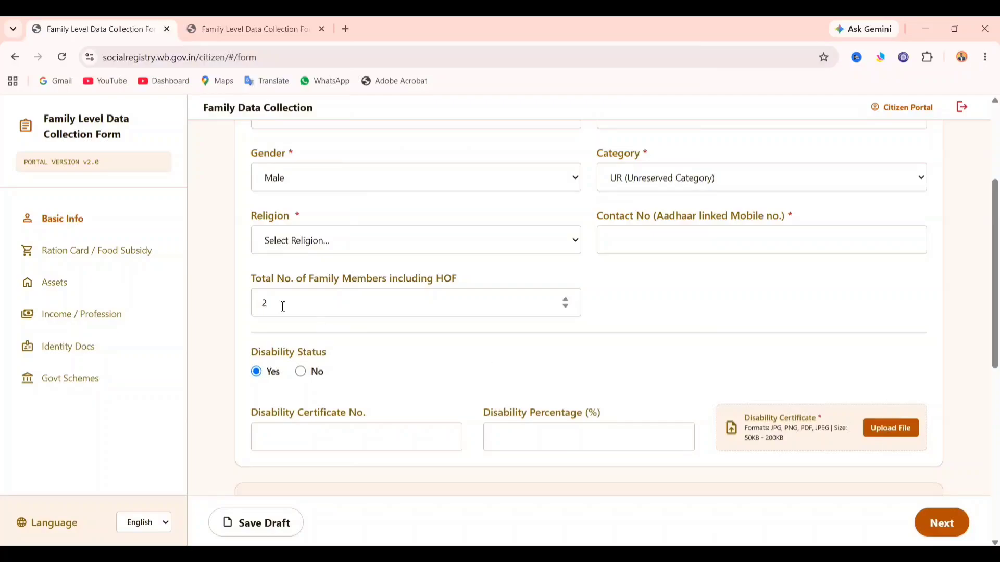
{"action": "left_click", "coordinate": [306, 374]}
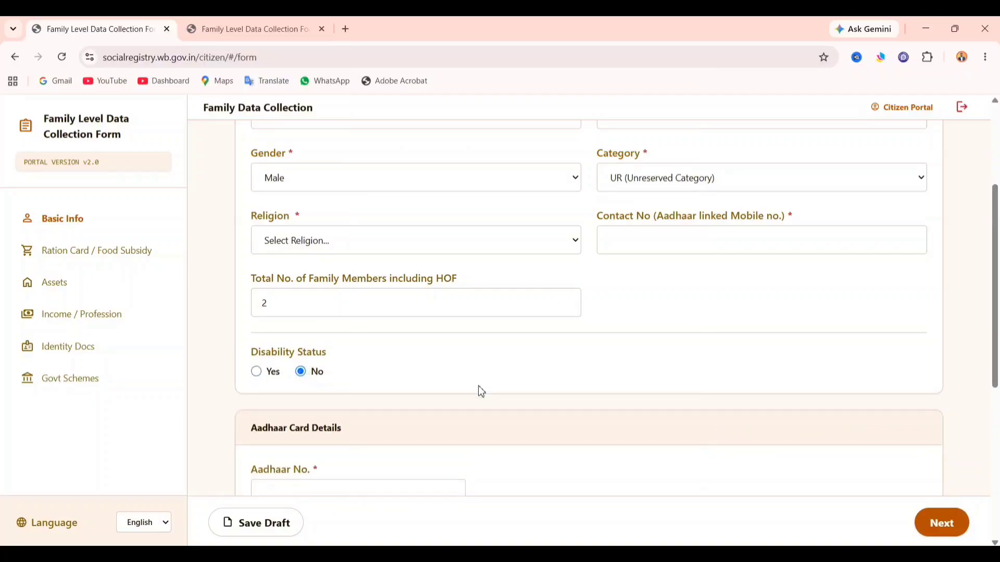
- Enter an Aadhaar number, then erase it so the Aadhaar No. field stays empty
{"action": "scroll", "coordinate": [484, 398], "scroll_direction": "down", "scroll_amount": 2}
{"action": "left_click_drag", "start_coordinate": [249, 392], "coordinate": [339, 389]}
{"action": "left_click", "coordinate": [358, 378]}
{"action": "left_click", "coordinate": [360, 405]}
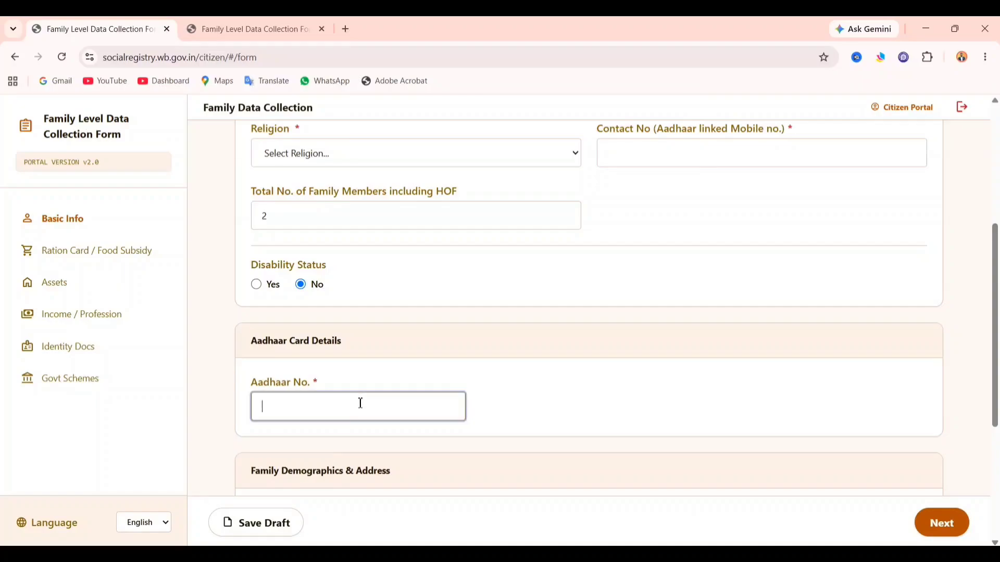
- Start the permanent address and set the Area Type to Rural
{"action": "scroll", "coordinate": [540, 374], "scroll_direction": "down", "scroll_amount": 2}
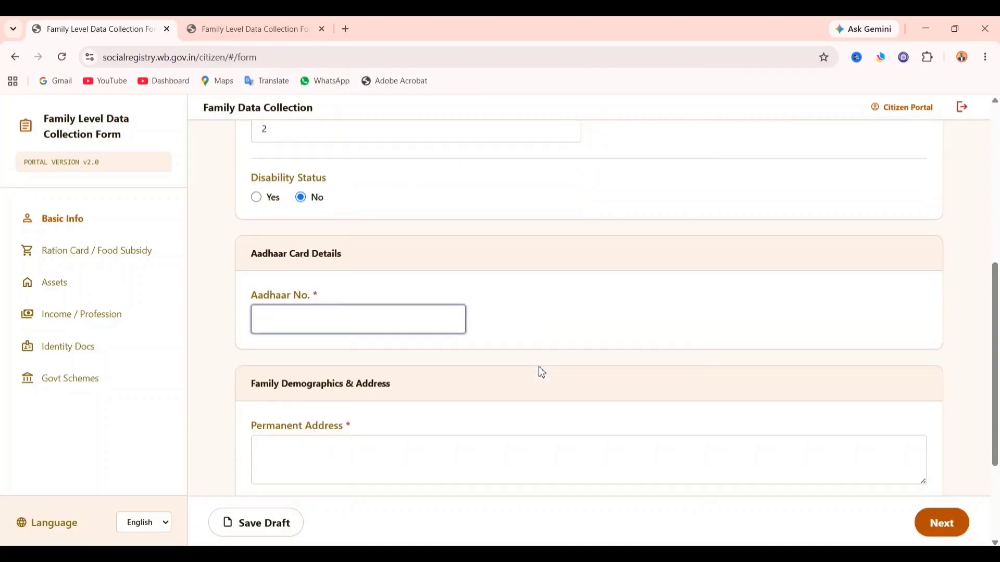
{"action": "scroll", "coordinate": [537, 363], "scroll_direction": "down", "scroll_amount": 2}
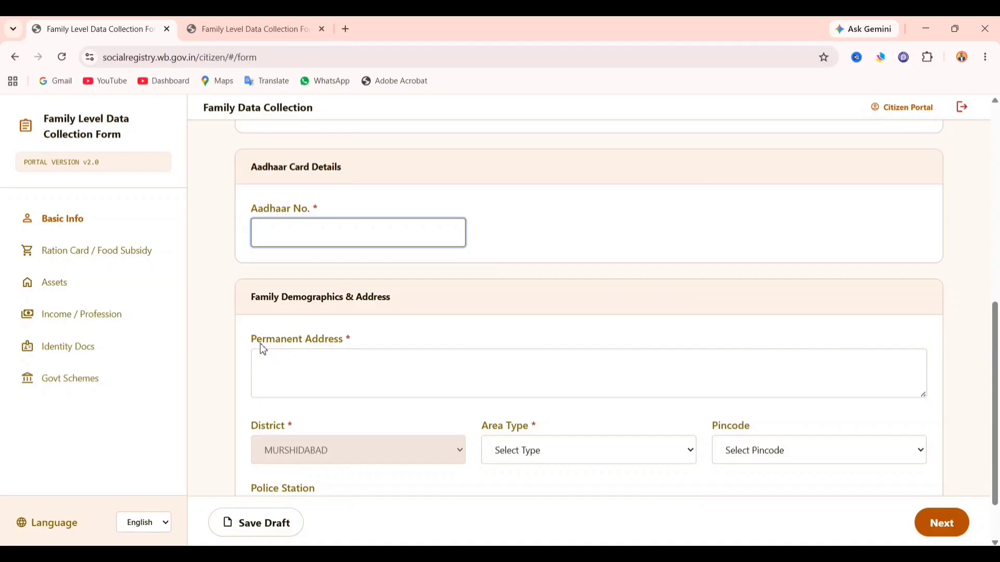
{"action": "left_click_drag", "start_coordinate": [263, 350], "coordinate": [328, 354]}
{"action": "left_click", "coordinate": [341, 352]}
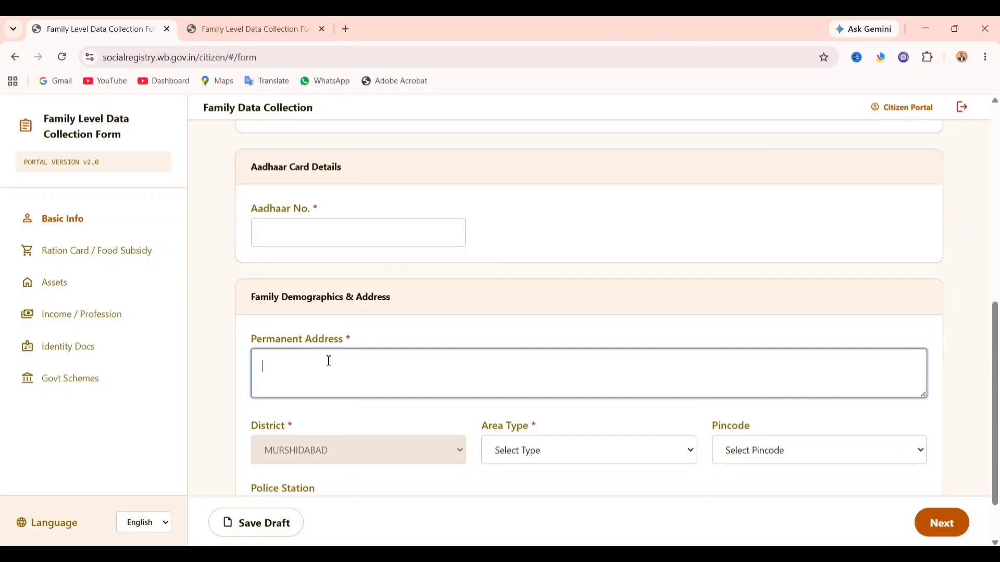
{"action": "scroll", "coordinate": [344, 364], "scroll_direction": "up", "scroll_amount": 2}
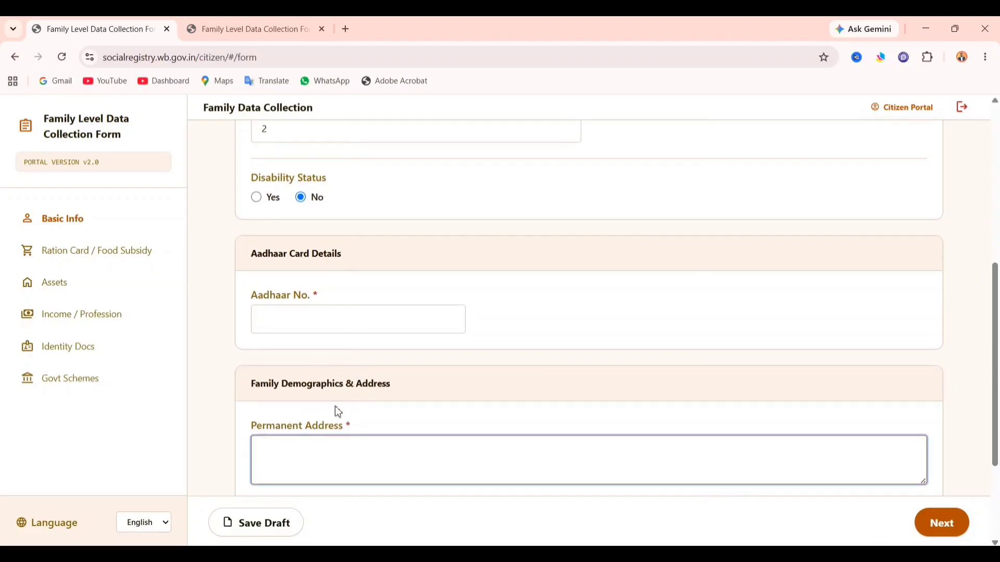
{"action": "scroll", "coordinate": [338, 412], "scroll_direction": "down", "scroll_amount": 2}
{"action": "left_click", "coordinate": [489, 433]}
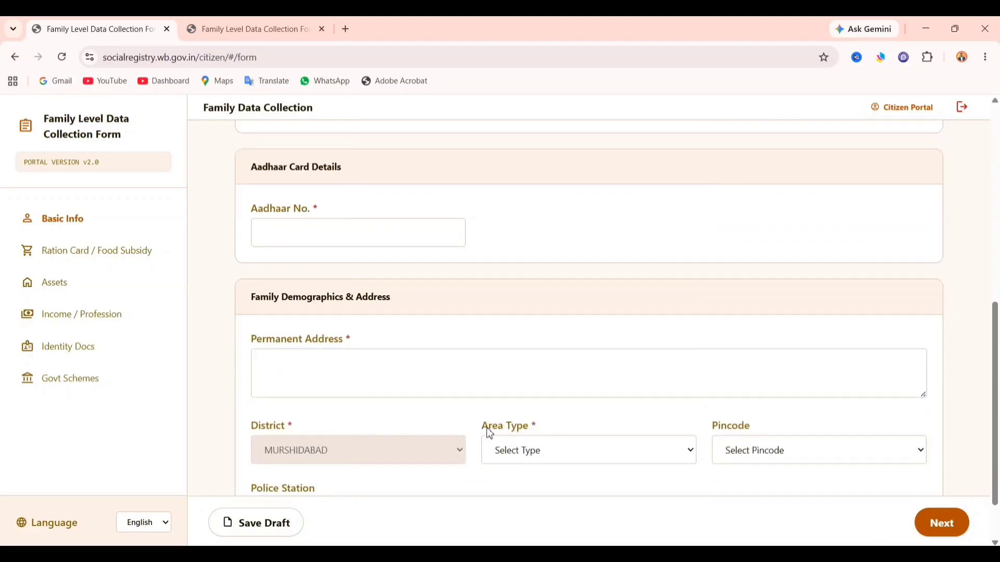
{"action": "left_click_drag", "start_coordinate": [490, 434], "coordinate": [535, 433]}
{"action": "left_click", "coordinate": [543, 453]}
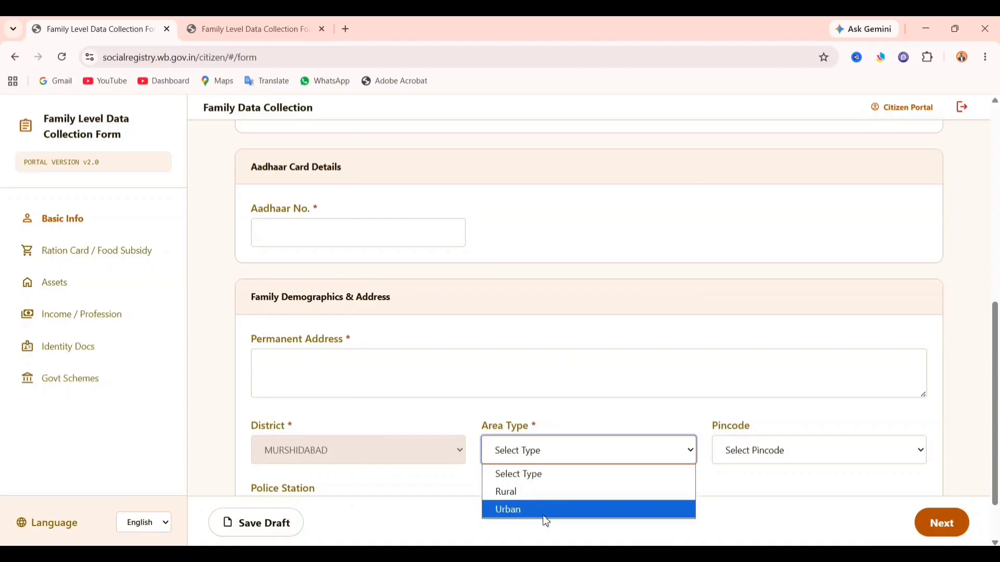
{"action": "left_click", "coordinate": [539, 502]}
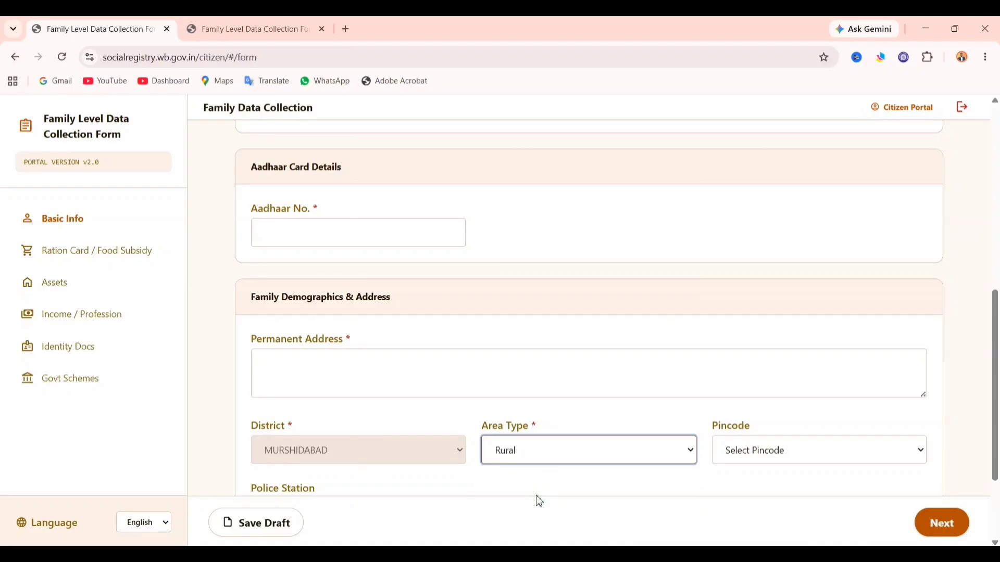
{"action": "left_click", "coordinate": [611, 455]}
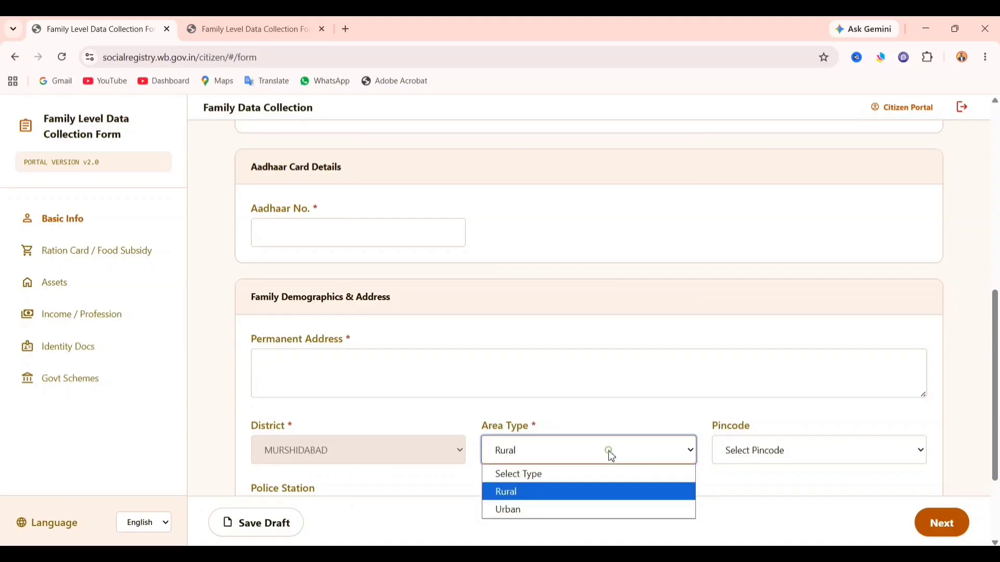
{"action": "left_click", "coordinate": [554, 497]}
- Choose Pincode 742408 and bring up the Post Office choices
{"action": "scroll", "coordinate": [640, 496], "scroll_direction": "down", "scroll_amount": 2}
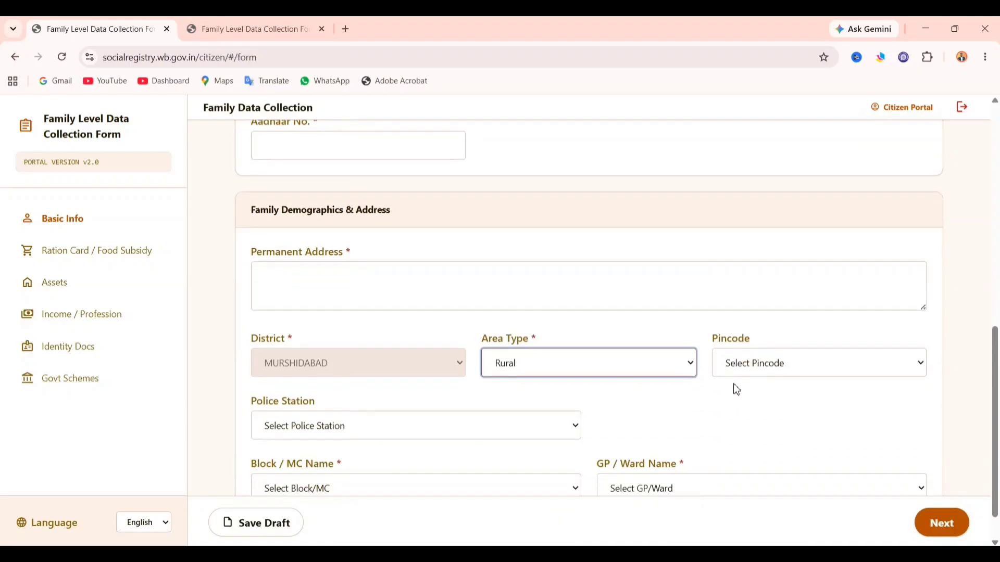
{"action": "left_click", "coordinate": [743, 362]}
{"action": "scroll", "coordinate": [740, 214], "scroll_direction": "down", "scroll_amount": 10}
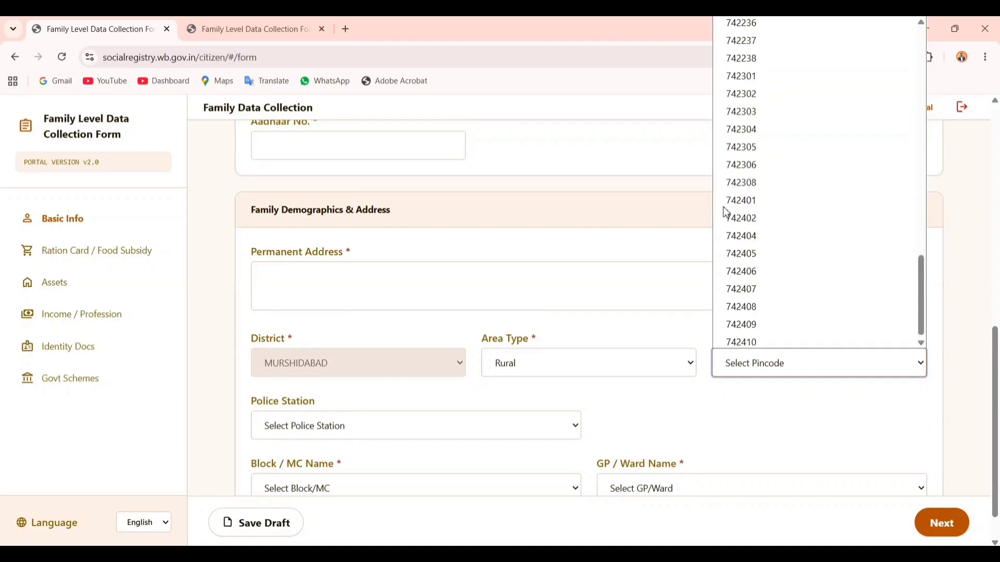
{"action": "left_click", "coordinate": [754, 305]}
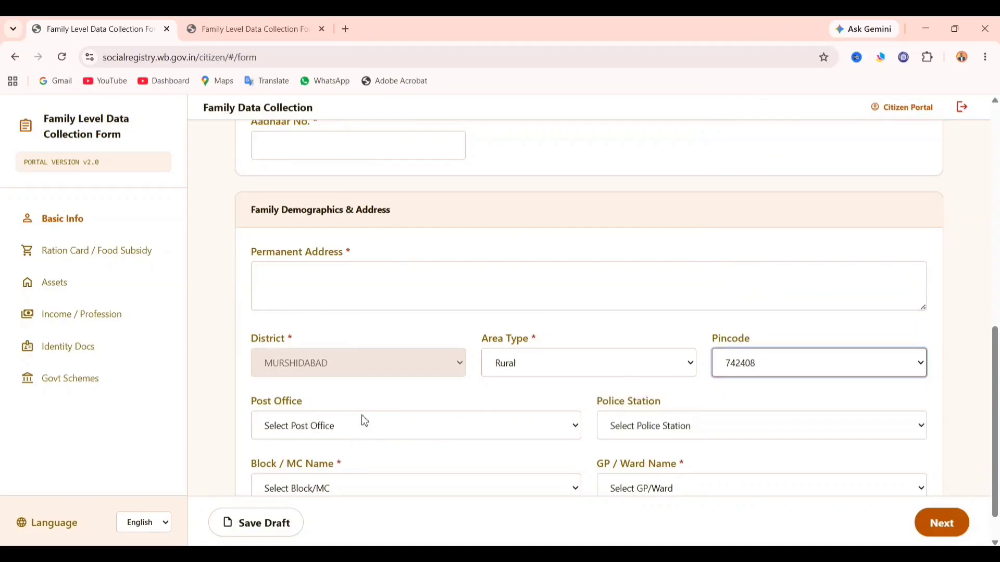
{"action": "left_click", "coordinate": [412, 419]}
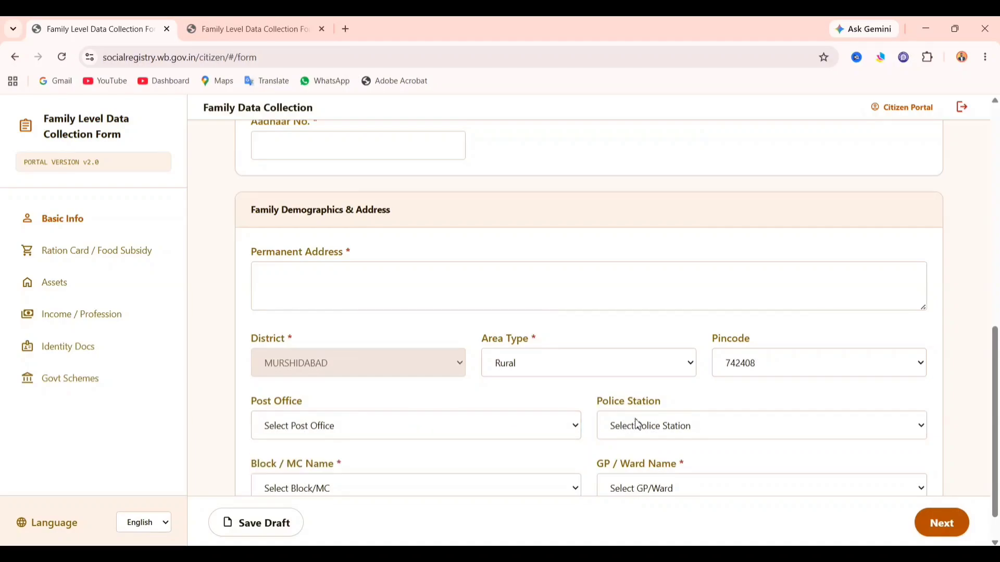
- Search '58' to pick constituency 58 - Jangipur, and enter 81 as the Part No
{"action": "scroll", "coordinate": [649, 423], "scroll_direction": "down", "scroll_amount": 1}
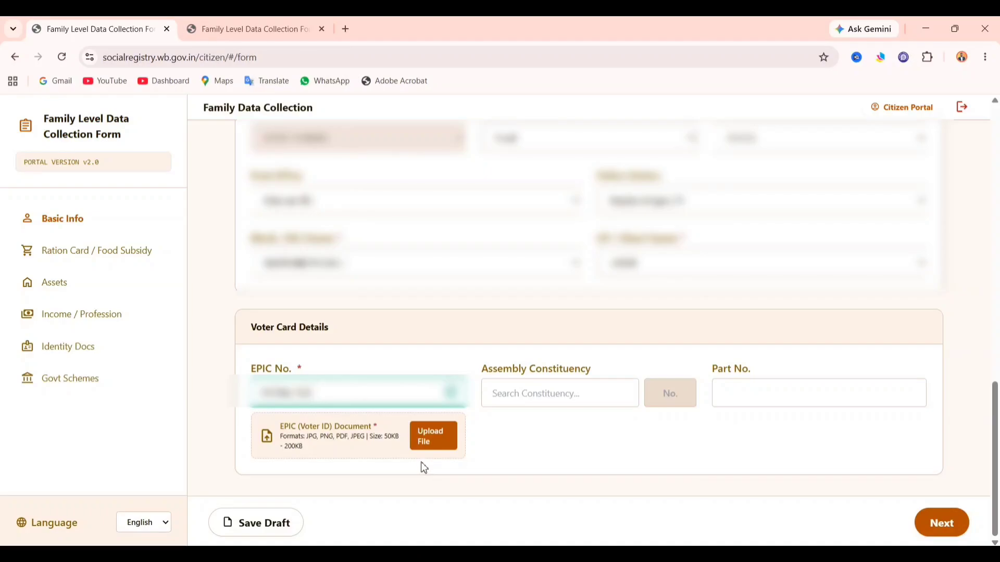
{"action": "left_click", "coordinate": [538, 394]}
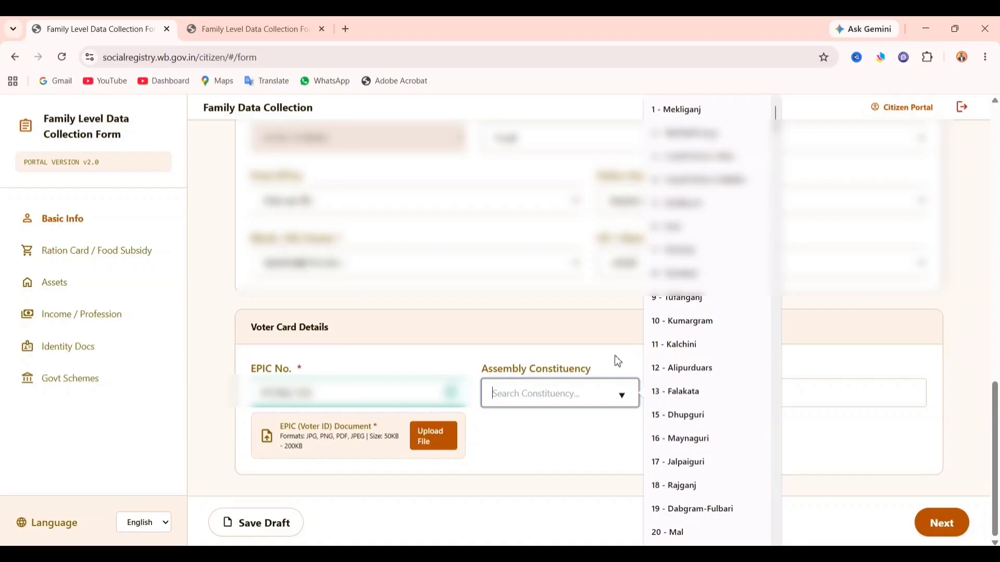
{"action": "type", "text": "58"}
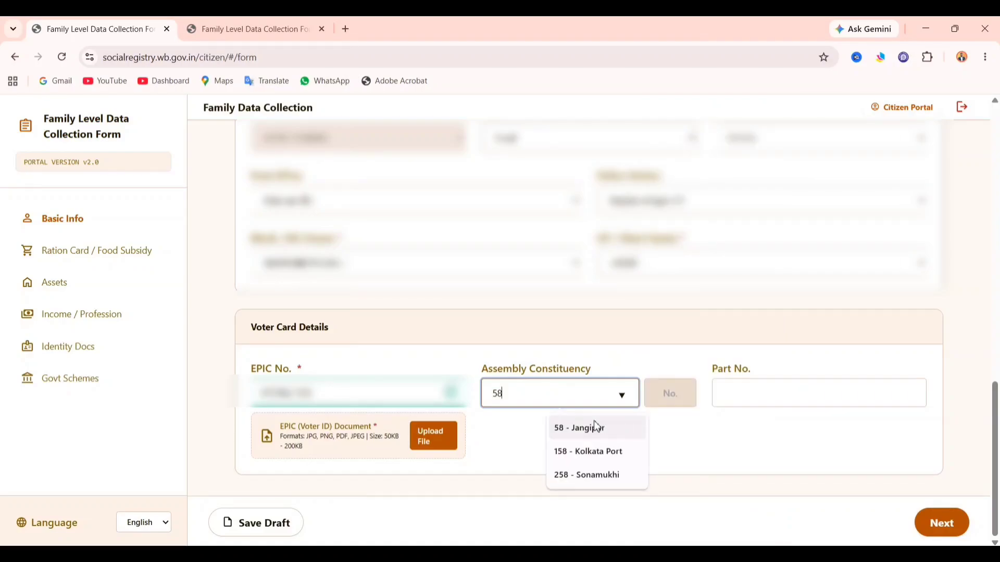
{"action": "left_click", "coordinate": [593, 422]}
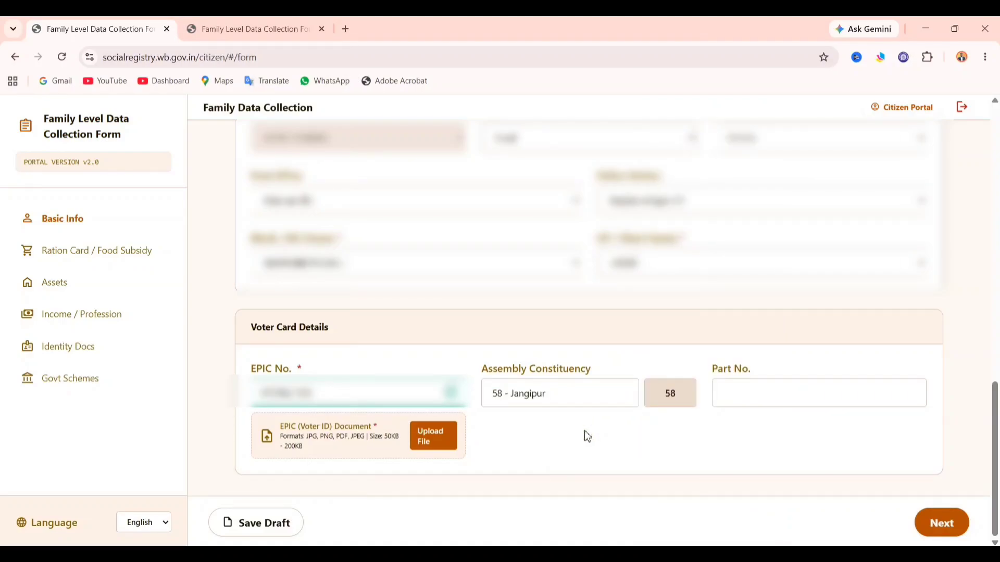
{"action": "left_click", "coordinate": [764, 390]}
{"action": "type", "text": "8"}
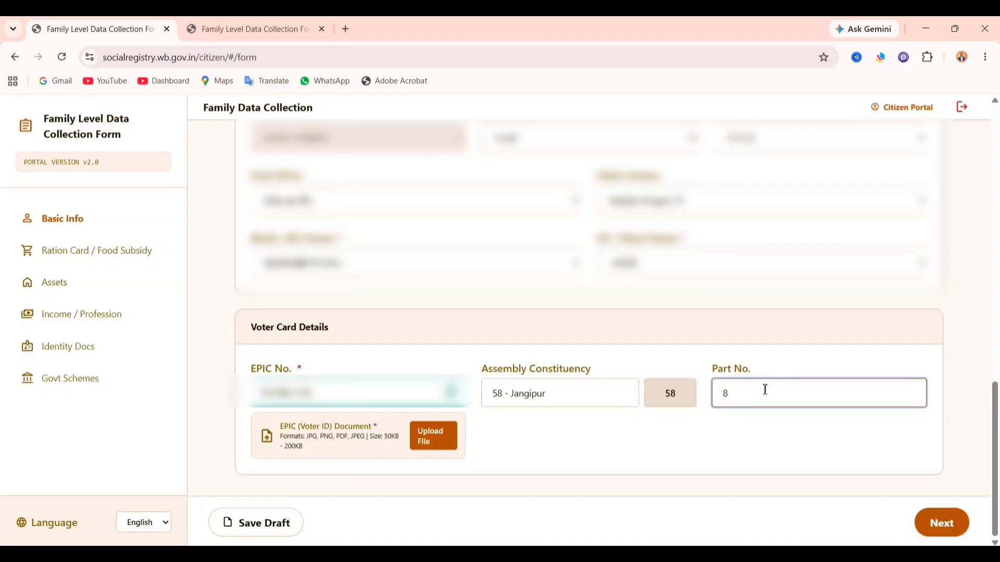
{"action": "type", "text": "1"}
{"action": "left_click", "coordinate": [737, 440]}
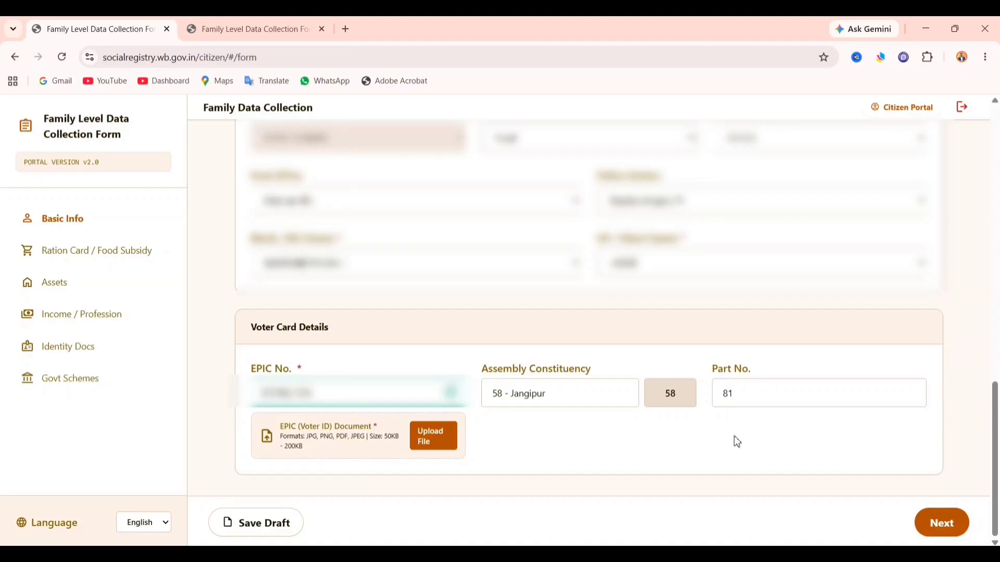
- Upload the voter ID PDF from the Desktop as the EPIC document and preview it
{"action": "left_click", "coordinate": [442, 445]}
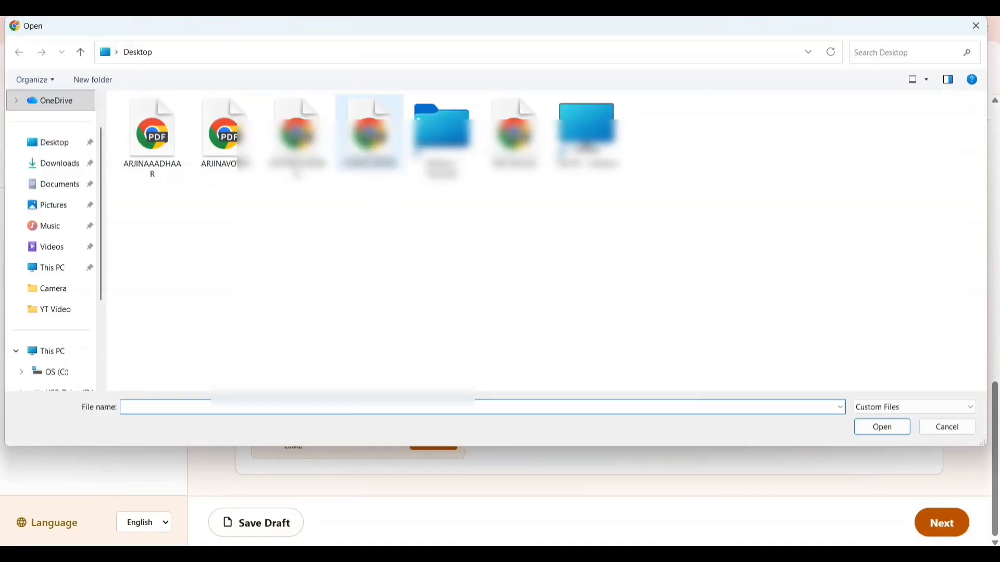
{"action": "left_click", "coordinate": [370, 134]}
{"action": "left_click", "coordinate": [866, 431]}
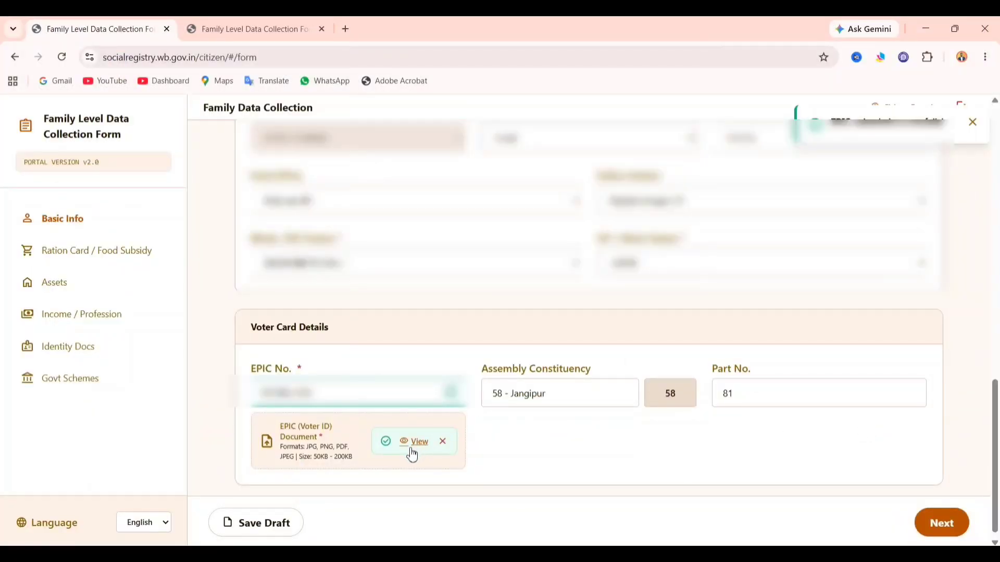
{"action": "left_click", "coordinate": [414, 447]}
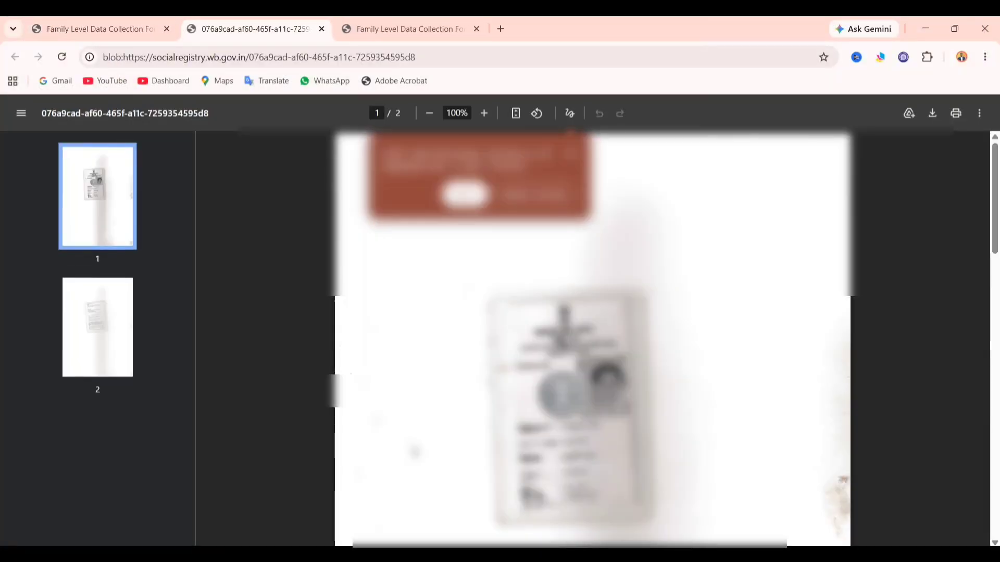
{"action": "left_click", "coordinate": [568, 155]}
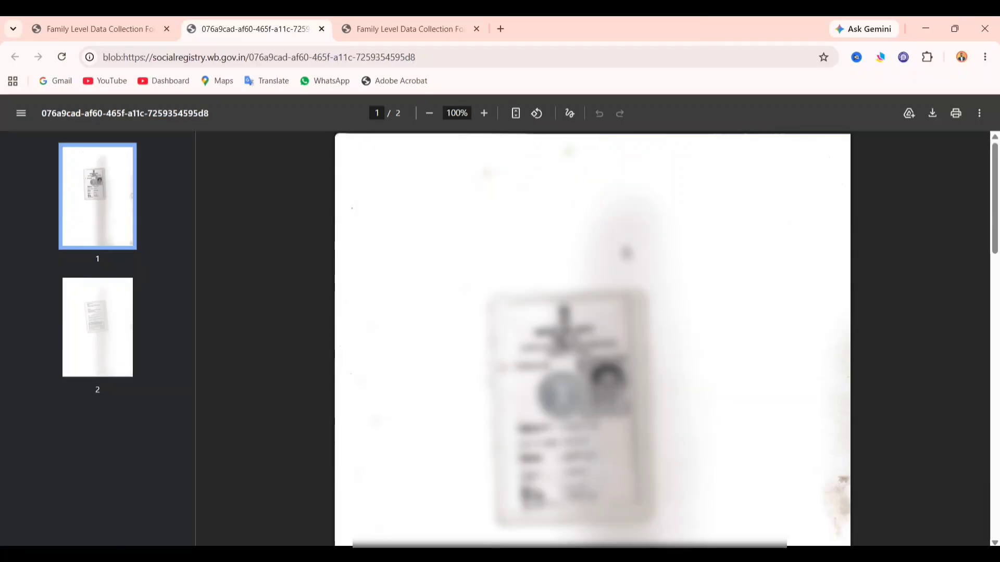
{"action": "scroll", "coordinate": [589, 333], "scroll_direction": "down", "scroll_amount": 1}
{"action": "left_click", "coordinate": [66, 19]}
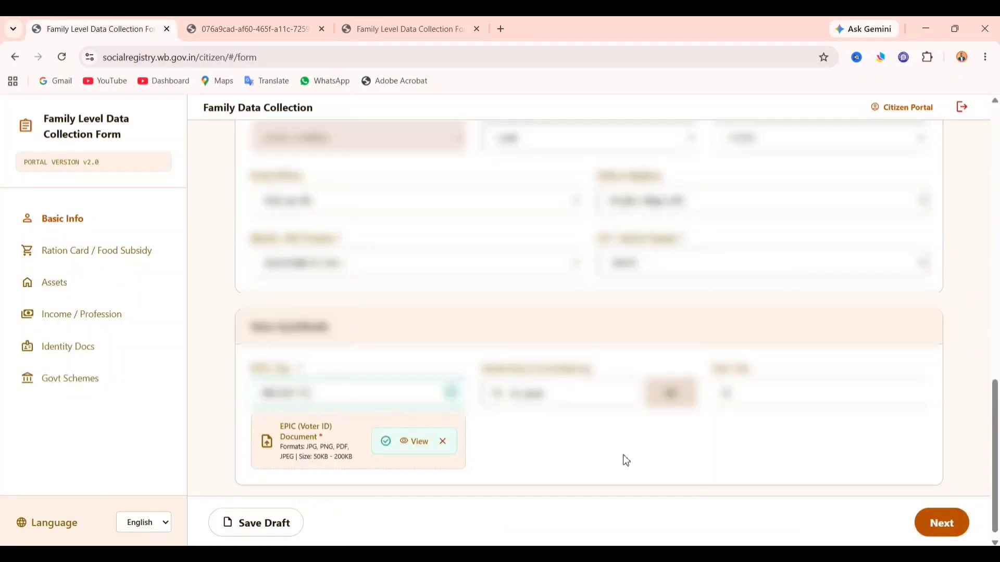
- On the Ration Card / Food Subsidy step, answer Yes, choose PHH, and enter the card number
{"action": "left_click", "coordinate": [941, 526]}
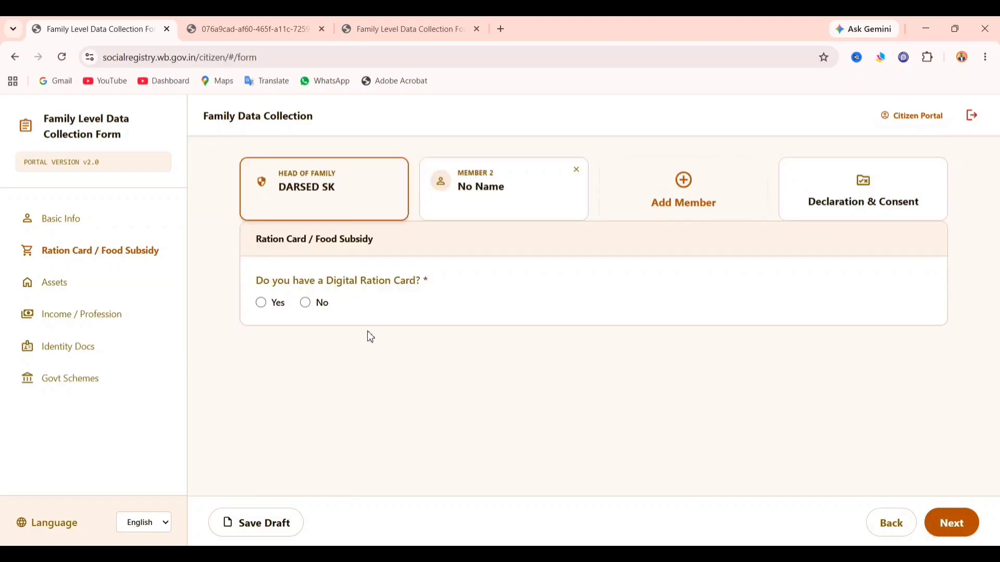
{"action": "left_click_drag", "start_coordinate": [257, 280], "coordinate": [421, 297]}
{"action": "triple_click", "coordinate": [403, 281]}
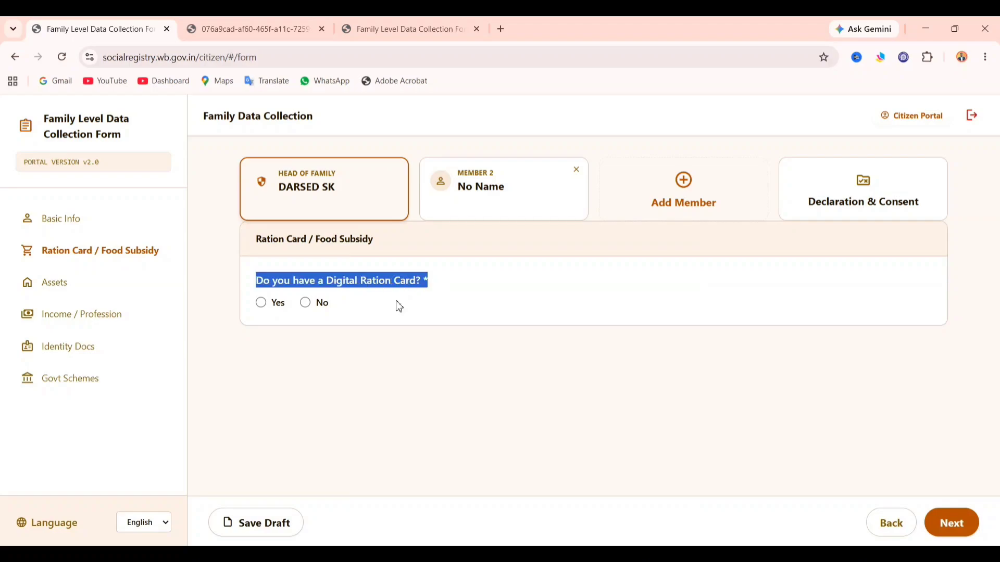
{"action": "left_click", "coordinate": [399, 307]}
{"action": "left_click", "coordinate": [275, 304]}
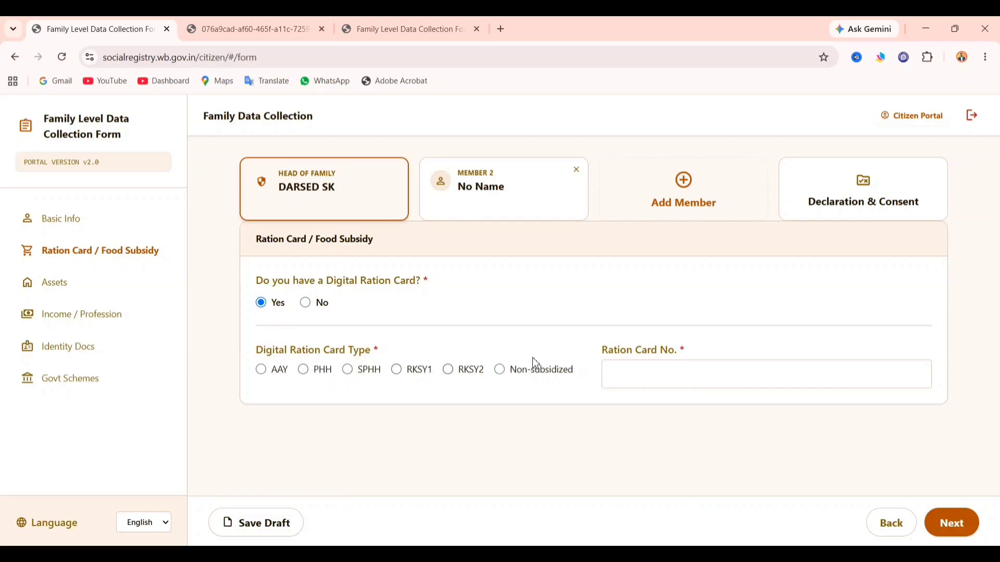
{"action": "left_click", "coordinate": [694, 375]}
{"action": "left_click", "coordinate": [310, 373]}
{"action": "left_click", "coordinate": [657, 379]}
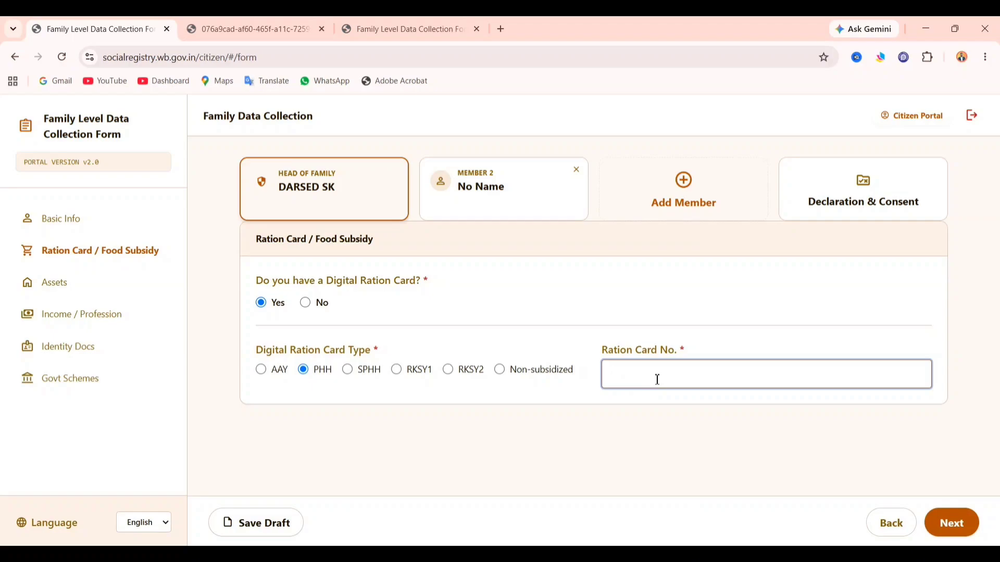
{"action": "left_click", "coordinate": [314, 310]}
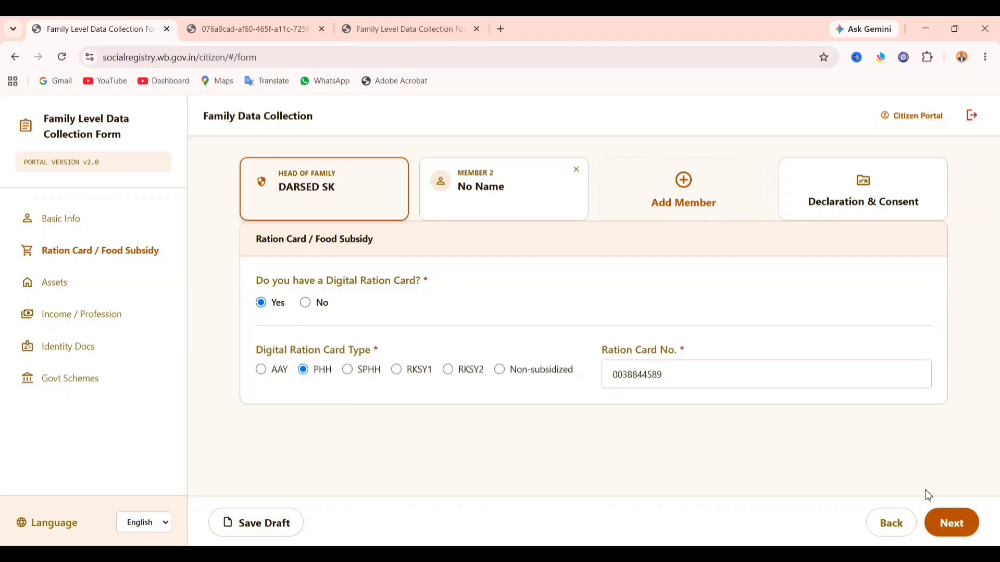
- On the Assets step, answer No to 3+ pucca rooms and No to land ownership
{"action": "left_click", "coordinate": [963, 524]}
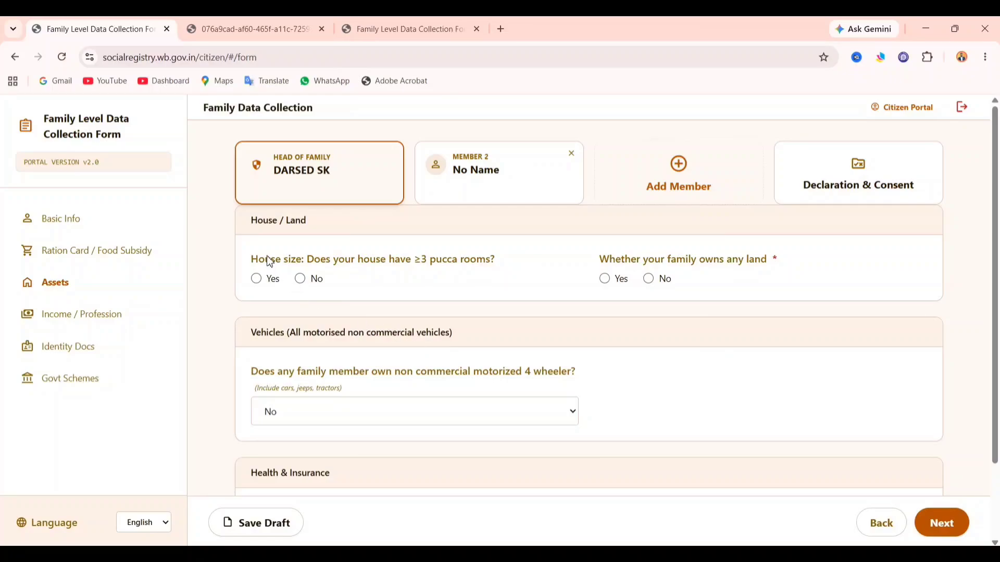
{"action": "left_click", "coordinate": [265, 286]}
{"action": "left_click", "coordinate": [305, 286]}
{"action": "left_click", "coordinate": [610, 283]}
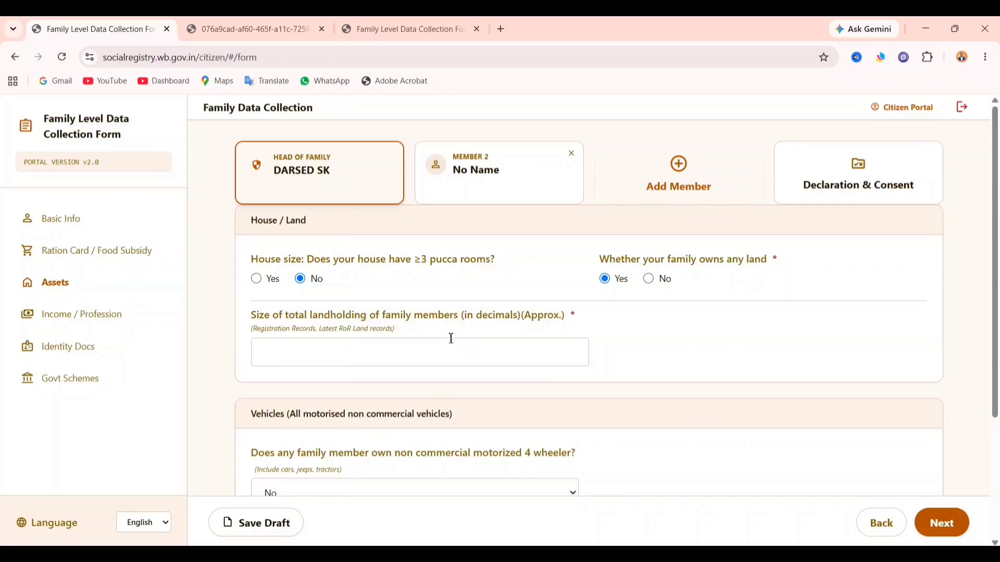
{"action": "left_click_drag", "start_coordinate": [509, 322], "coordinate": [517, 321]}
{"action": "left_click", "coordinate": [518, 320]}
{"action": "left_click", "coordinate": [495, 353]}
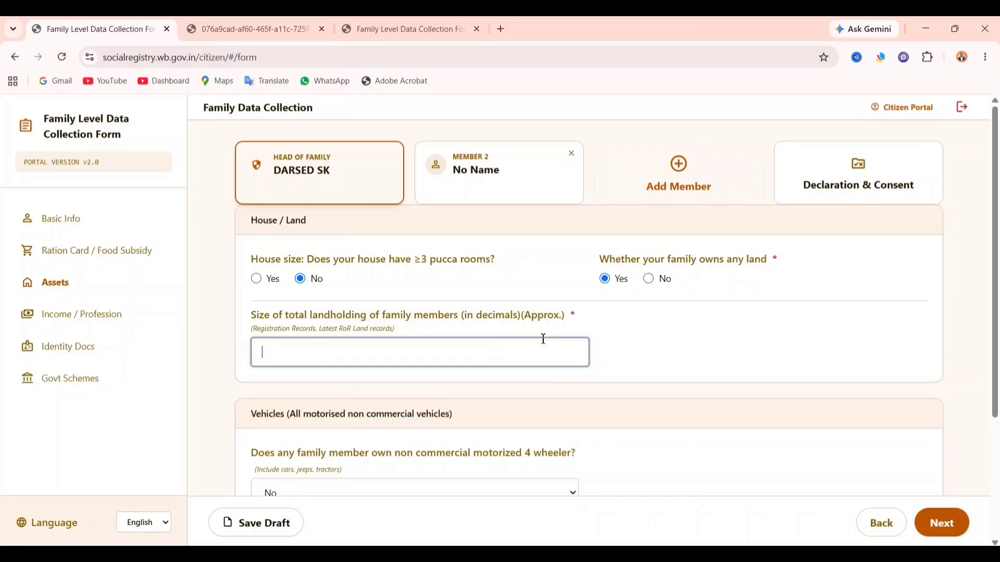
{"action": "left_click", "coordinate": [671, 365]}
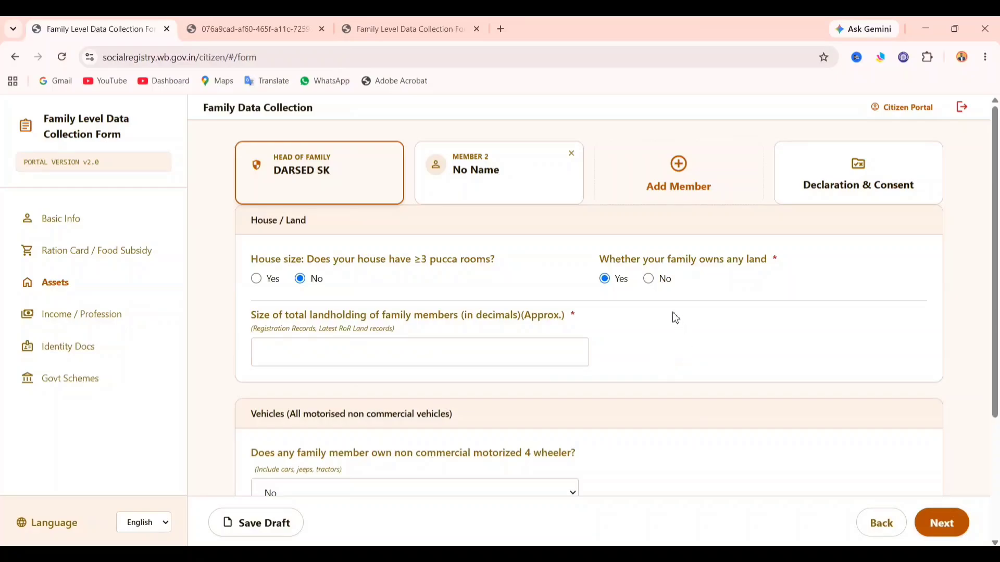
{"action": "left_click", "coordinate": [651, 280]}
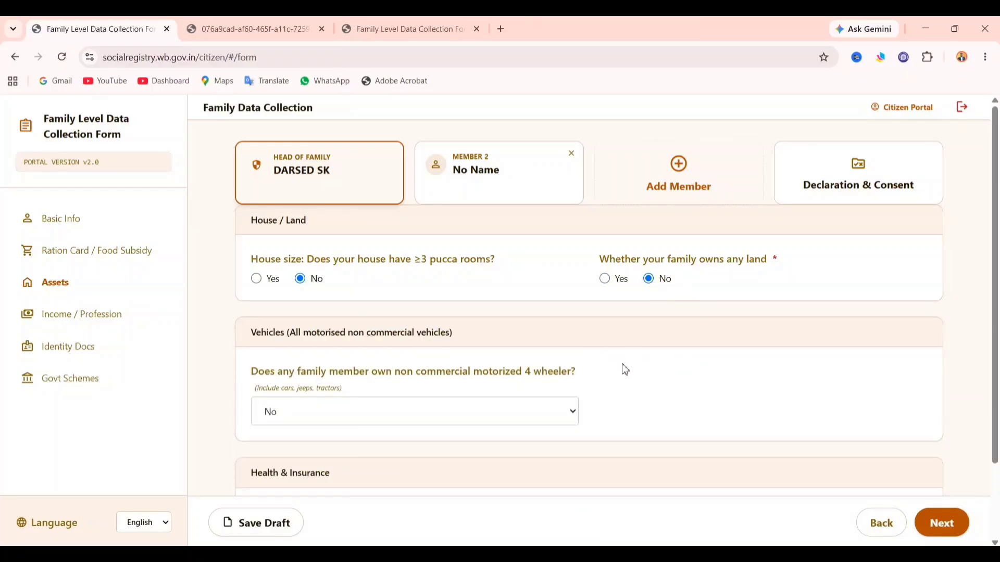
{"action": "scroll", "coordinate": [624, 364], "scroll_direction": "down", "scroll_amount": 2}
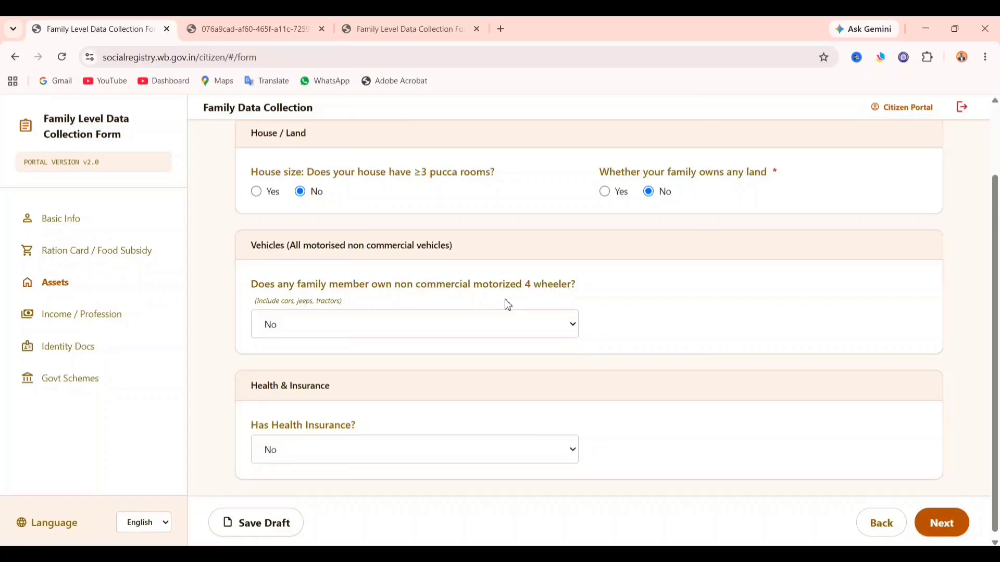
- Set four-wheeler ownership to No after briefly choosing Yes
{"action": "left_click", "coordinate": [307, 327]}
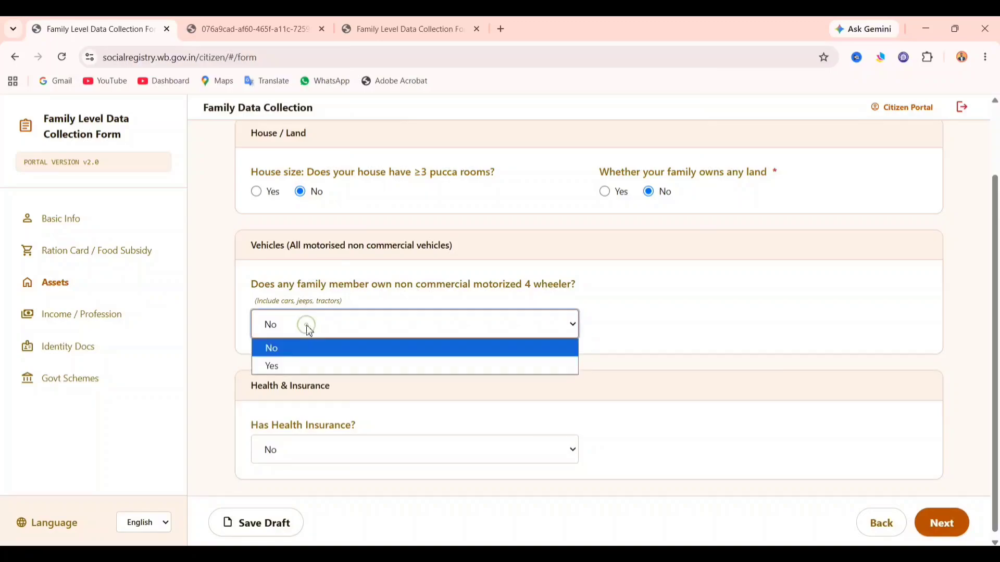
{"action": "left_click", "coordinate": [307, 363]}
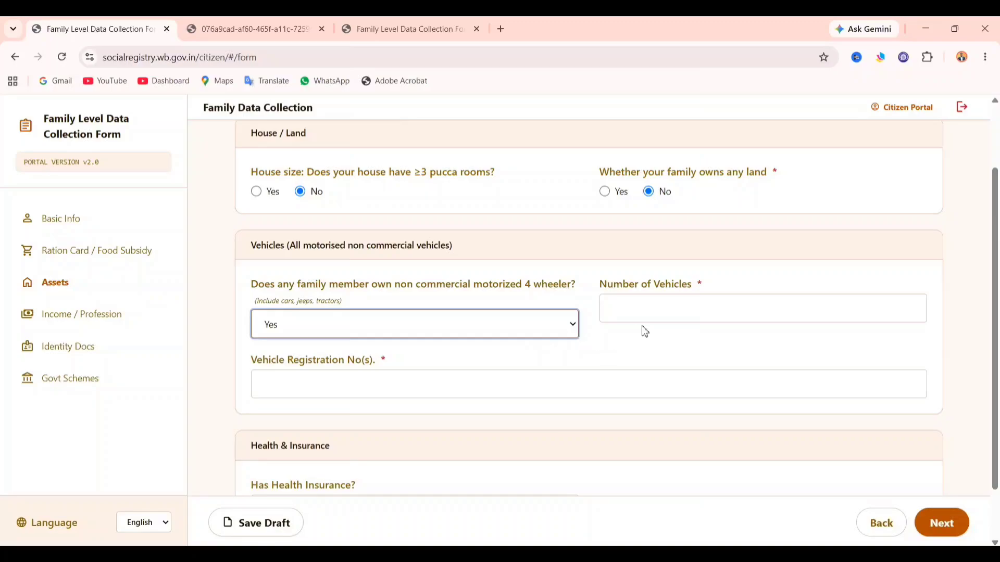
{"action": "left_click", "coordinate": [686, 306]}
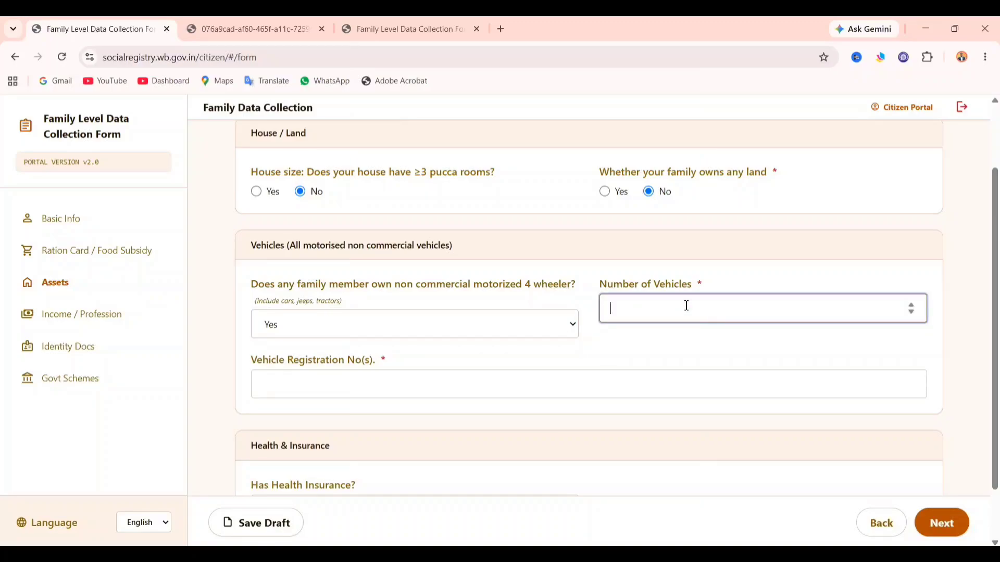
{"action": "left_click", "coordinate": [463, 379]}
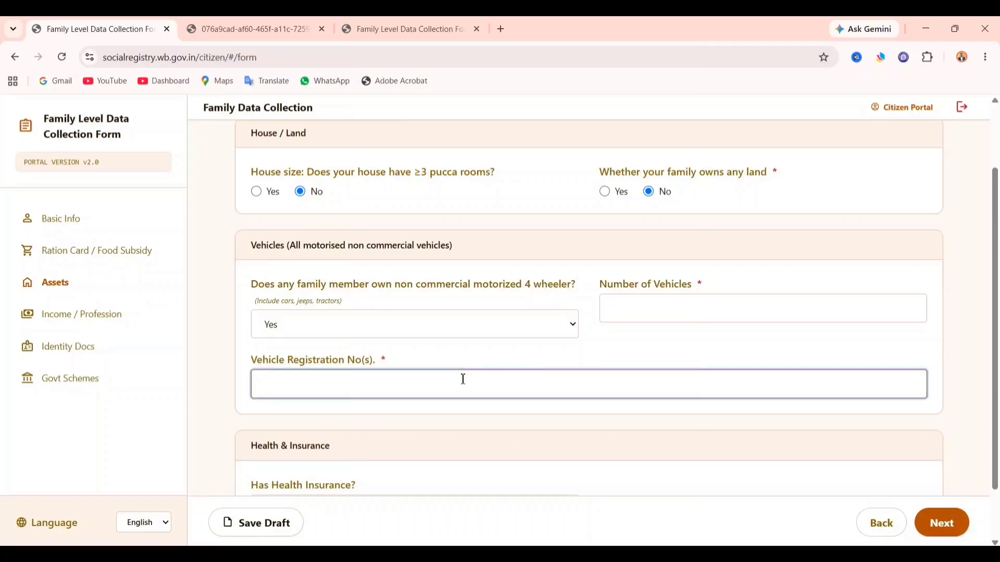
{"action": "left_click", "coordinate": [420, 330]}
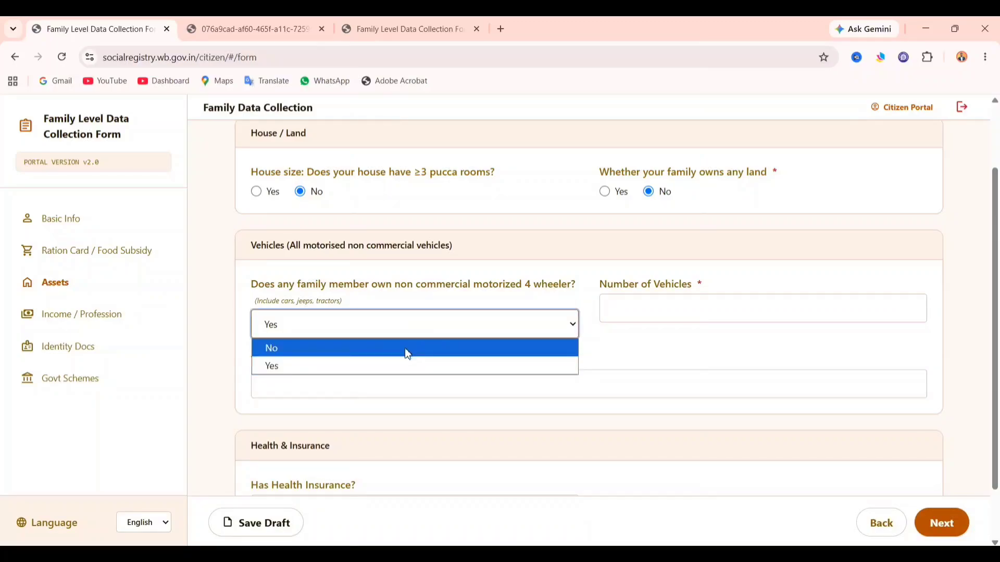
{"action": "left_click", "coordinate": [407, 354]}
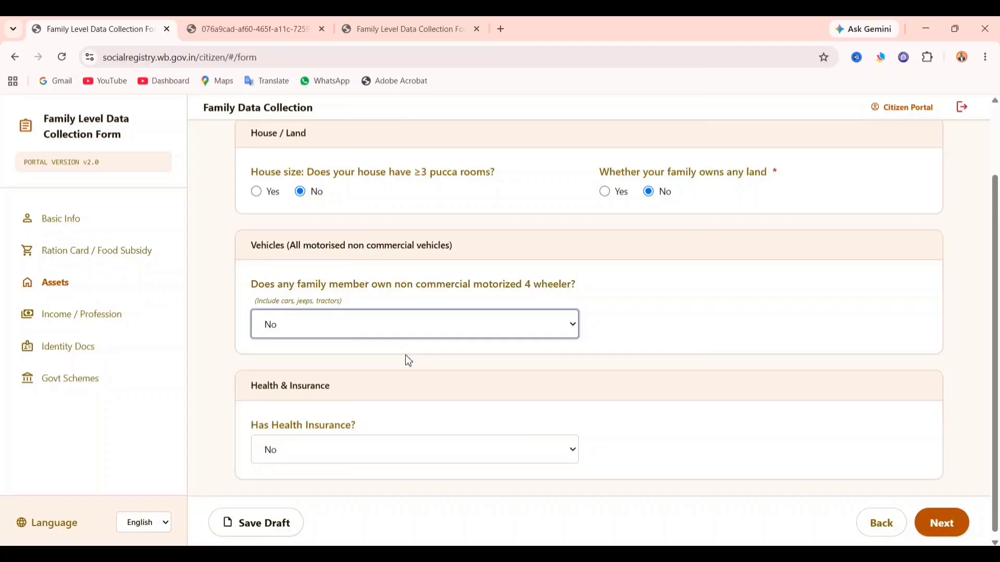
{"action": "scroll", "coordinate": [412, 395], "scroll_direction": "down", "scroll_amount": 1}
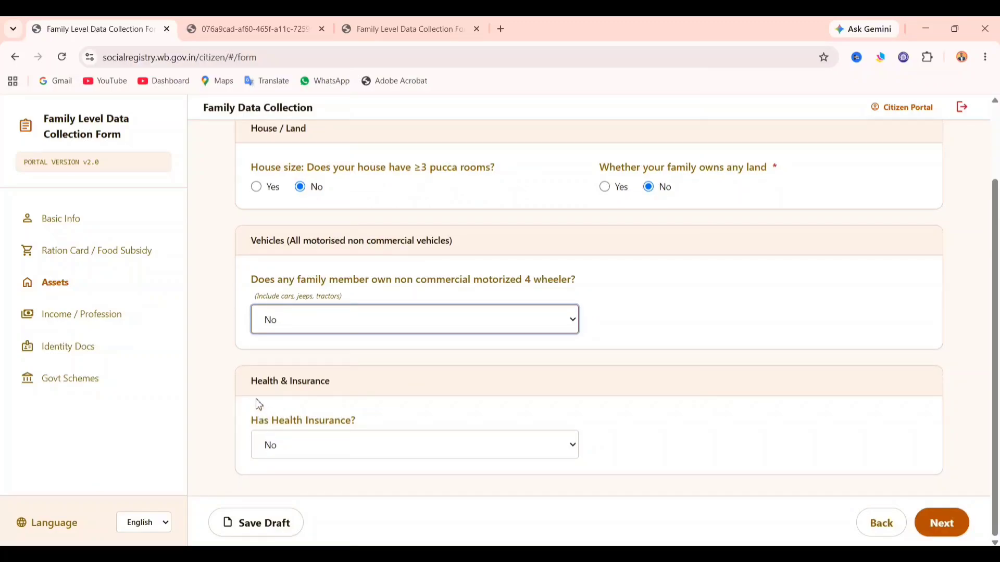
- Mark health insurance Yes, type Government, scheme Swasthya Sathi, and reach the URN Number field
{"action": "left_click", "coordinate": [282, 439]}
{"action": "left_click", "coordinate": [295, 483]}
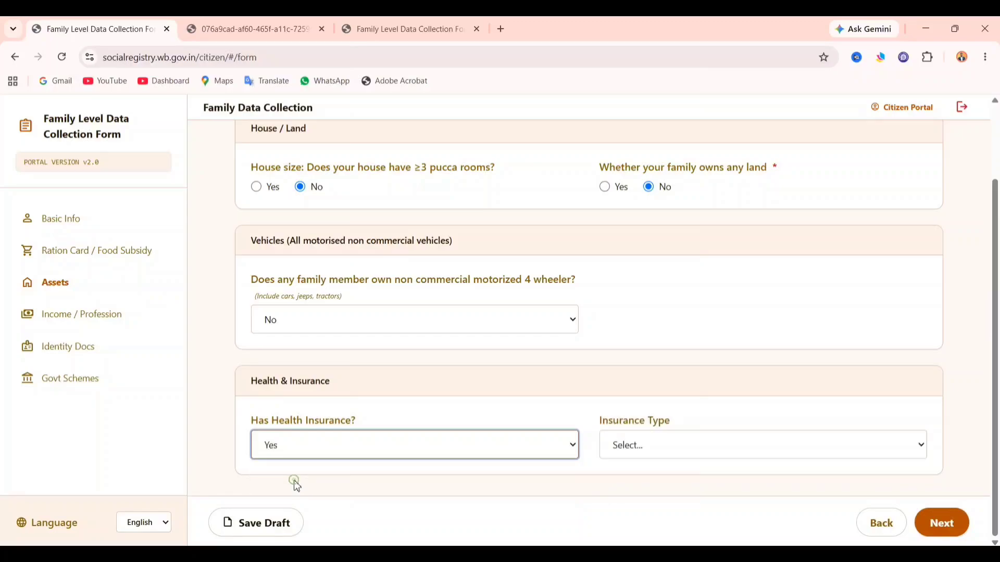
{"action": "left_click", "coordinate": [668, 452]}
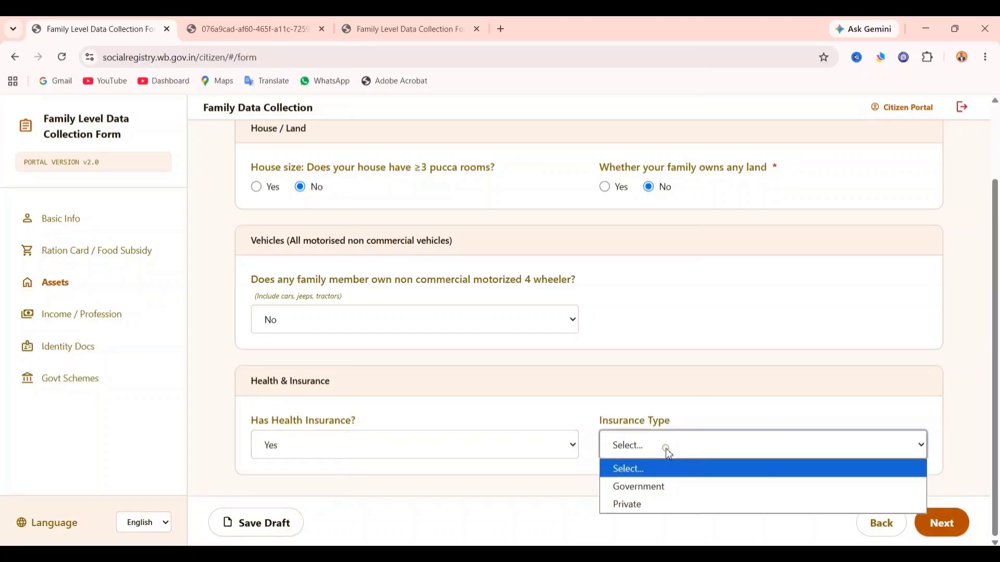
{"action": "left_click", "coordinate": [681, 486]}
{"action": "scroll", "coordinate": [679, 495], "scroll_direction": "down", "scroll_amount": 2}
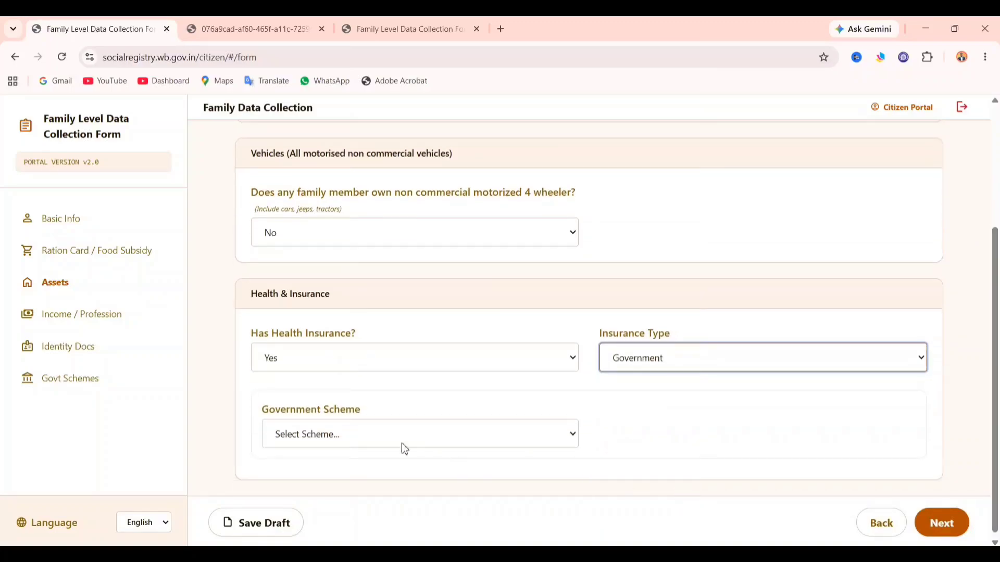
{"action": "left_click", "coordinate": [388, 437]}
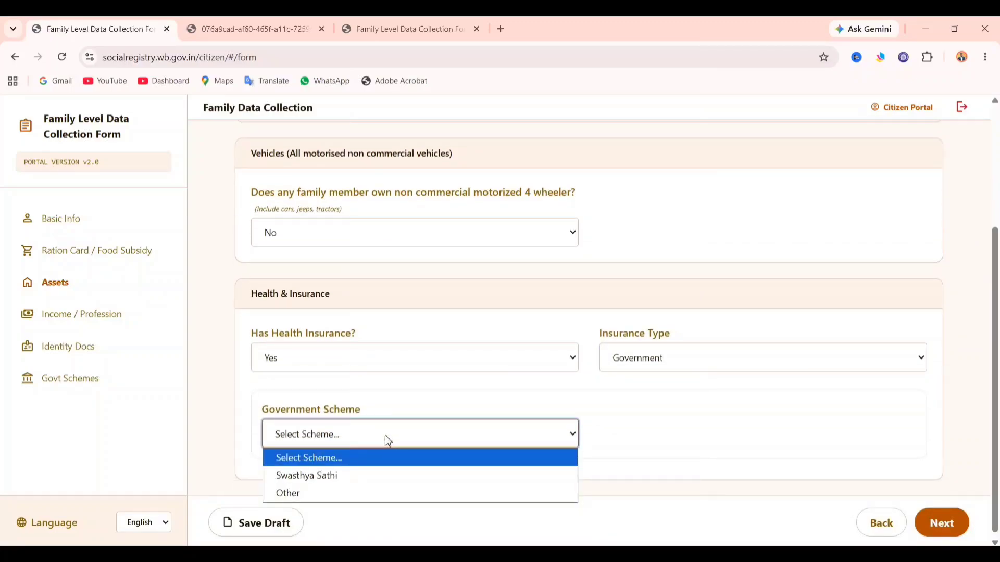
{"action": "left_click", "coordinate": [381, 471]}
{"action": "left_click", "coordinate": [608, 435]}
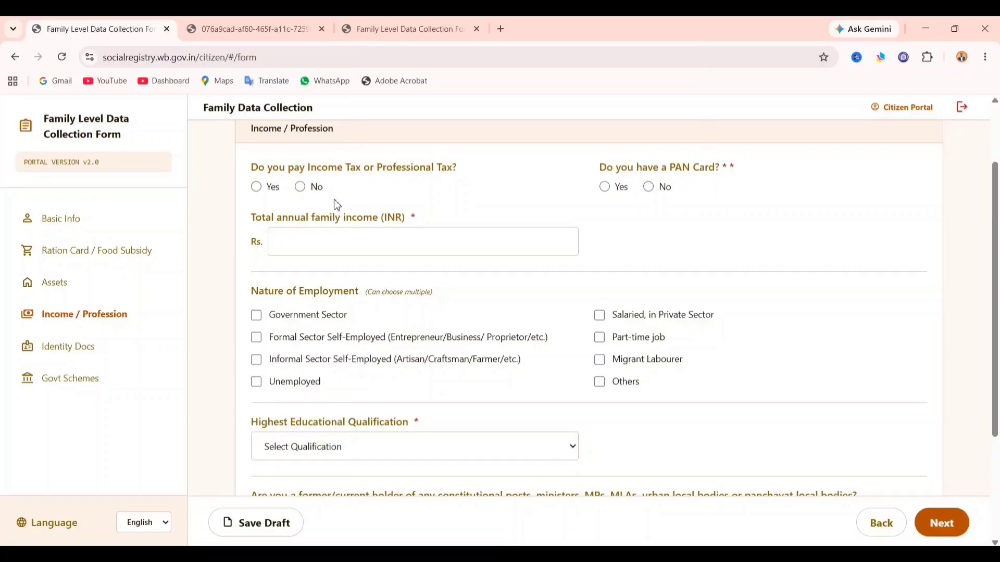
- Answer No to paying income or professional tax and Yes to having a PAN card
{"action": "left_click", "coordinate": [262, 189]}
{"action": "left_click", "coordinate": [301, 190]}
{"action": "left_click", "coordinate": [618, 191]}
{"action": "left_click", "coordinate": [494, 250]}
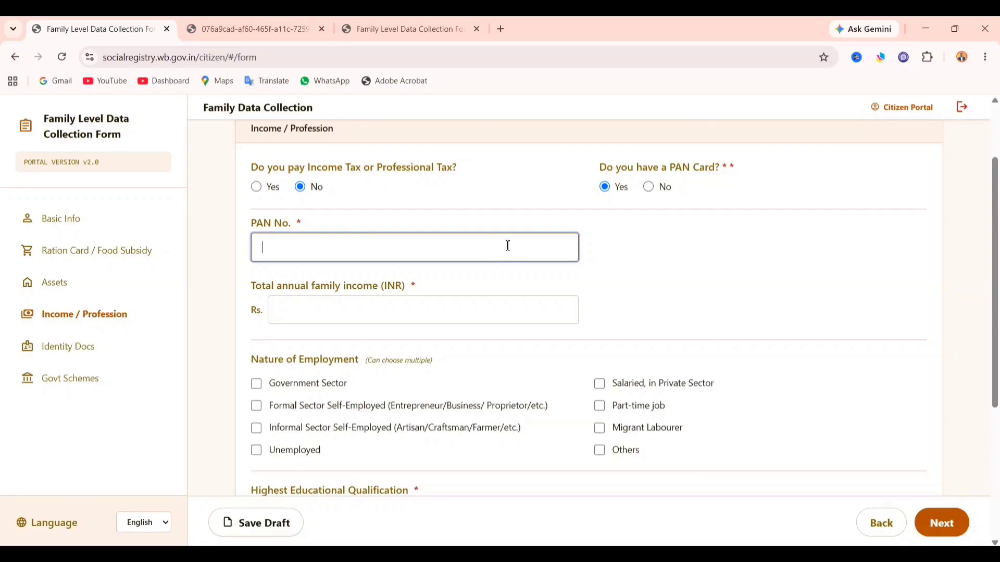
{"action": "left_click", "coordinate": [456, 313]}
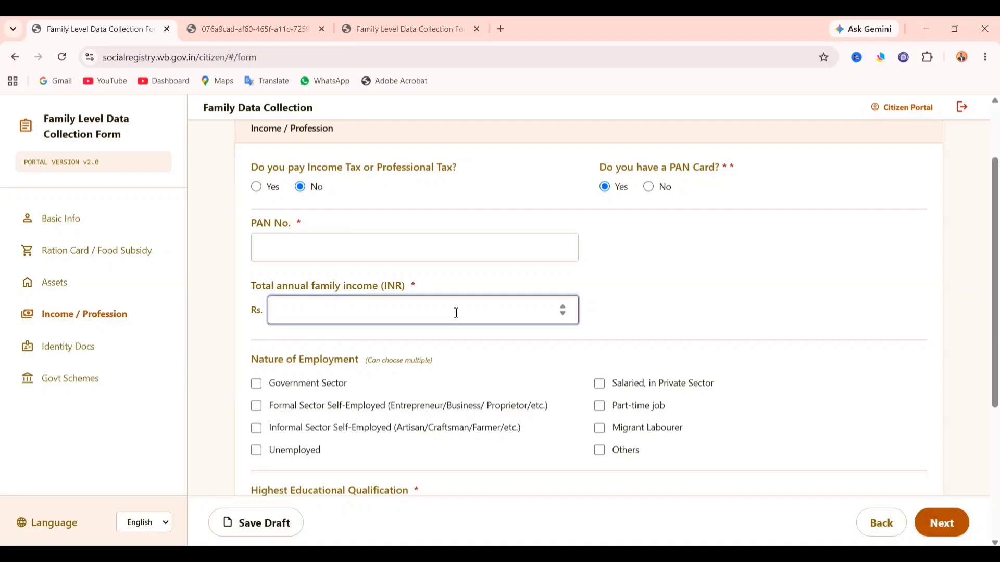
- Toggle Migrant Labourer, Others and Part-time job on and off, leaving employment type unselected
{"action": "scroll", "coordinate": [456, 313], "scroll_direction": "down", "scroll_amount": 2}
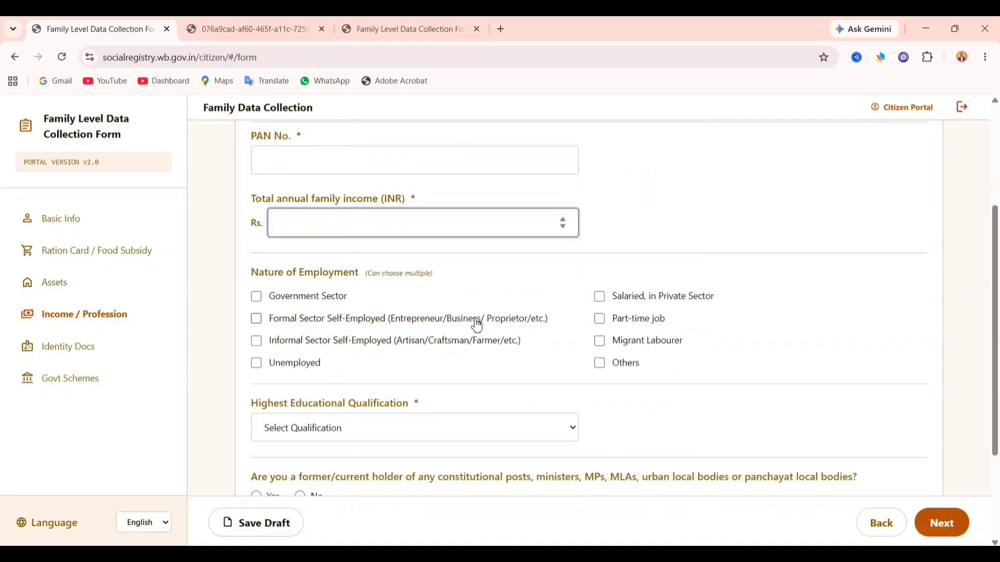
{"action": "left_click", "coordinate": [628, 349]}
{"action": "left_click", "coordinate": [624, 348]}
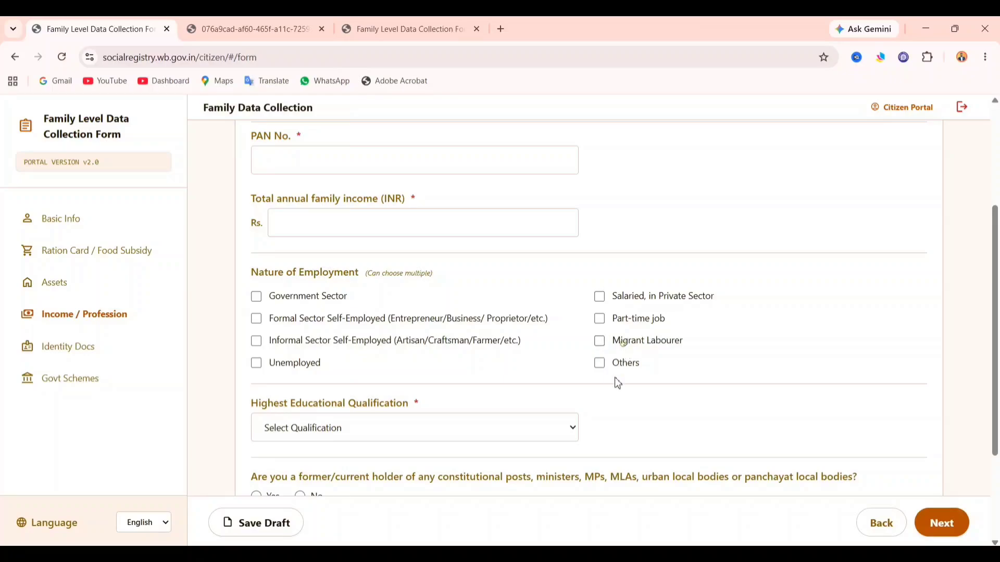
{"action": "left_click", "coordinate": [623, 371]}
{"action": "left_click", "coordinate": [614, 324]}
{"action": "left_click", "coordinate": [613, 324]}
{"action": "left_click", "coordinate": [600, 365]}
{"action": "scroll", "coordinate": [599, 386], "scroll_direction": "down", "scroll_amount": 2}
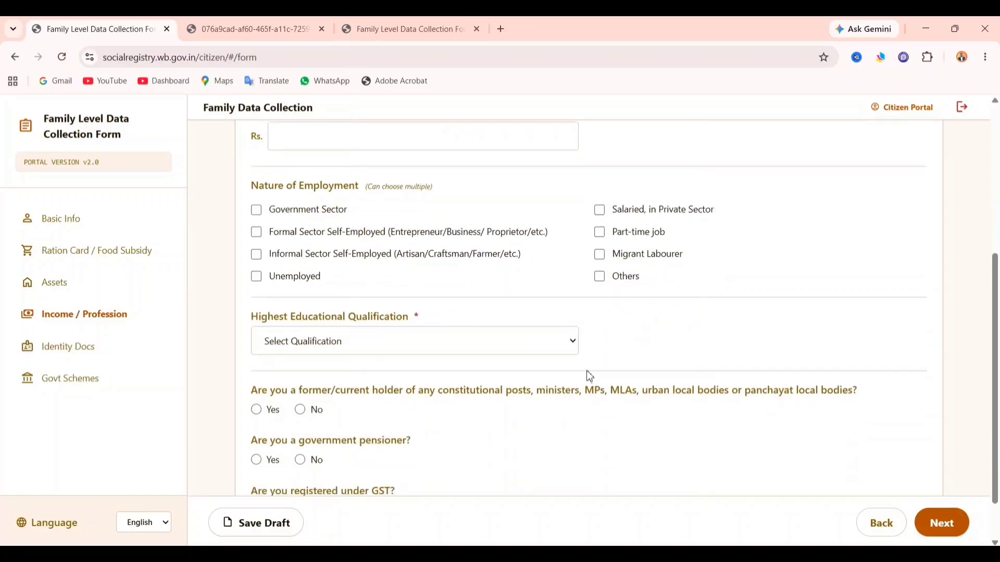
- Choose Lower than 10th in the Highest Educational Qualification dropdown
{"action": "left_click", "coordinate": [333, 345]}
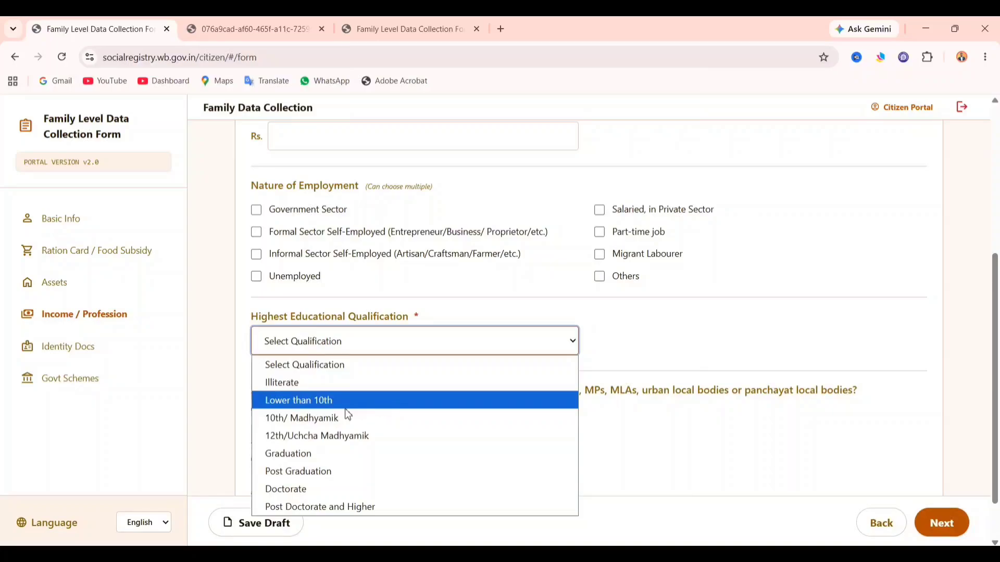
{"action": "left_click", "coordinate": [317, 404]}
{"action": "left_click", "coordinate": [328, 344]}
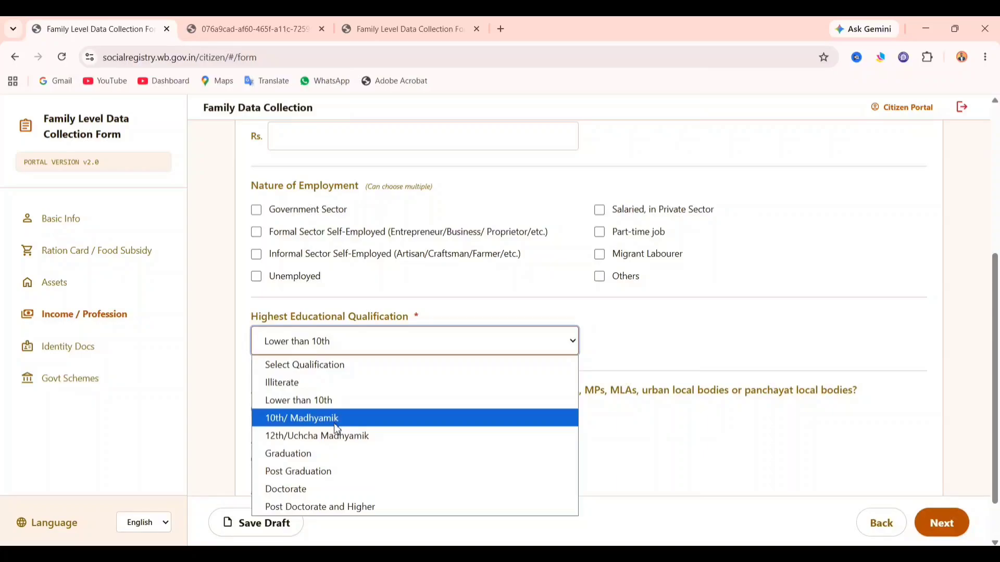
{"action": "left_click", "coordinate": [379, 400]}
{"action": "scroll", "coordinate": [451, 415], "scroll_direction": "down", "scroll_amount": 1}
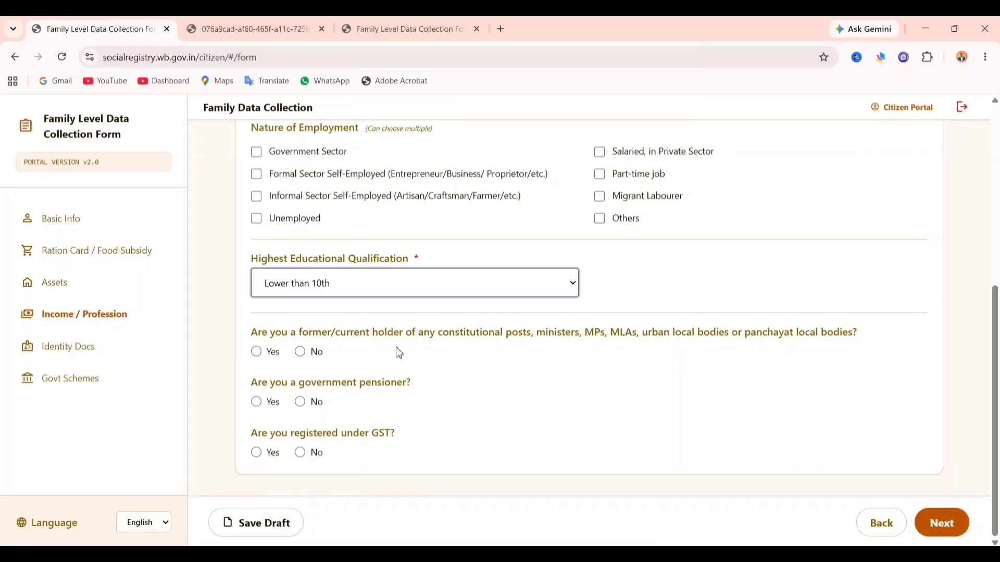
- Answer No to holding a constitutional post and to being a government pensioner
{"action": "left_click", "coordinate": [304, 356]}
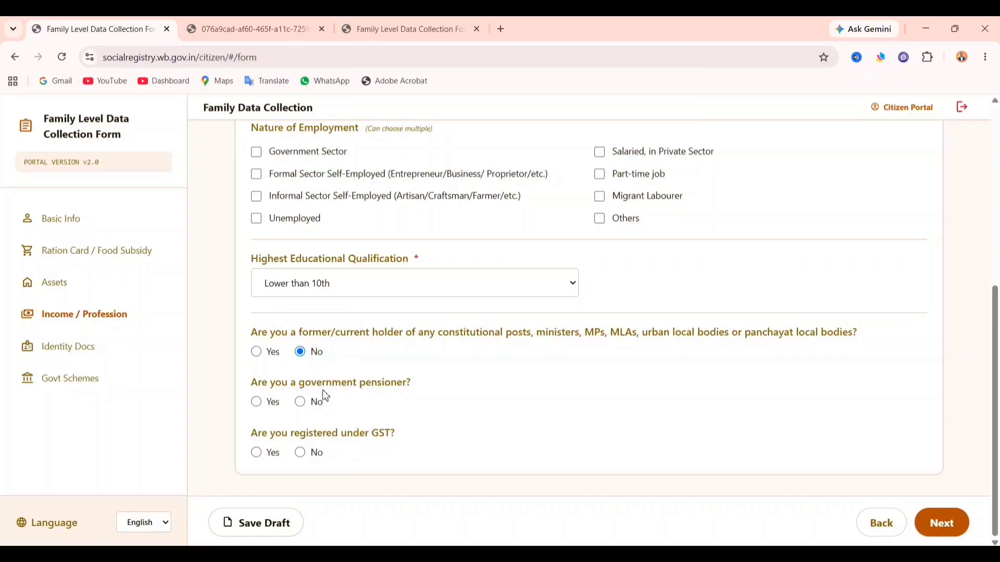
{"action": "left_click", "coordinate": [272, 403]}
{"action": "left_click", "coordinate": [306, 412]}
{"action": "left_click_drag", "start_coordinate": [251, 435], "coordinate": [381, 437]}
{"action": "left_click", "coordinate": [380, 437]}
- Settle GST registration on No and continue to the Identity Docs section
{"action": "left_click", "coordinate": [280, 456]}
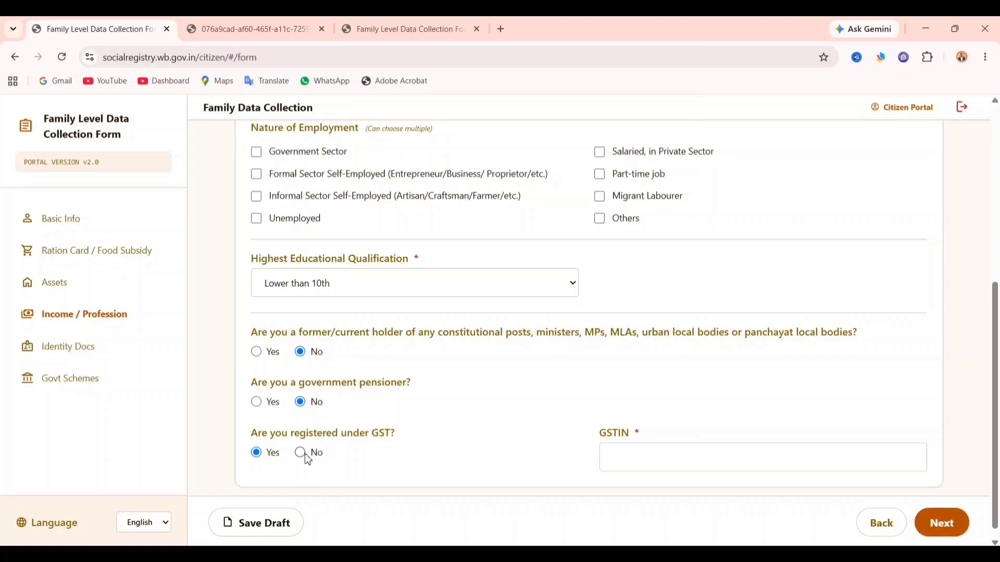
{"action": "left_click", "coordinate": [307, 458]}
{"action": "left_click", "coordinate": [274, 454]}
{"action": "scroll", "coordinate": [552, 436], "scroll_direction": "down", "scroll_amount": 1}
{"action": "left_click", "coordinate": [700, 452]}
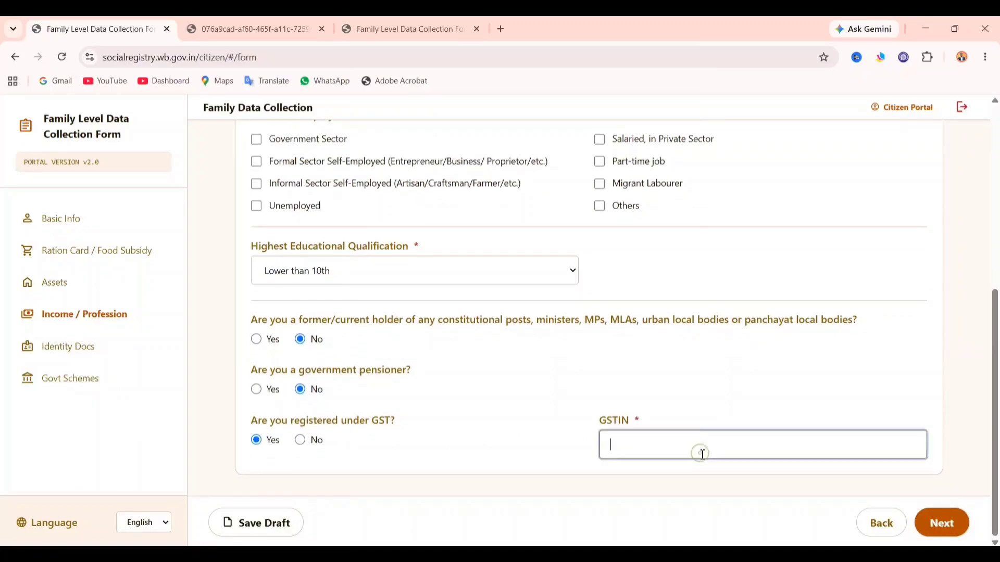
{"action": "left_click", "coordinate": [301, 441]}
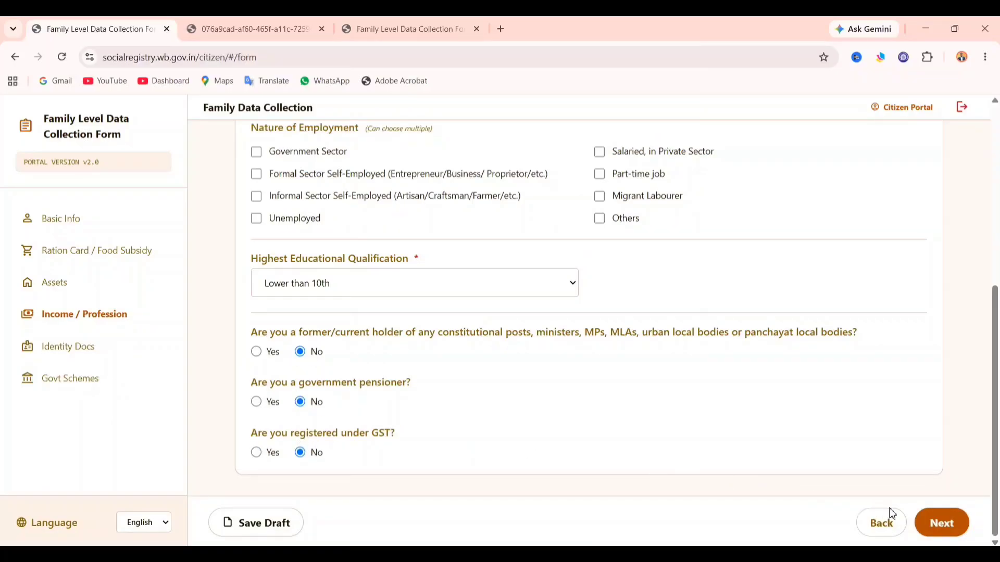
{"action": "left_click", "coordinate": [932, 523]}
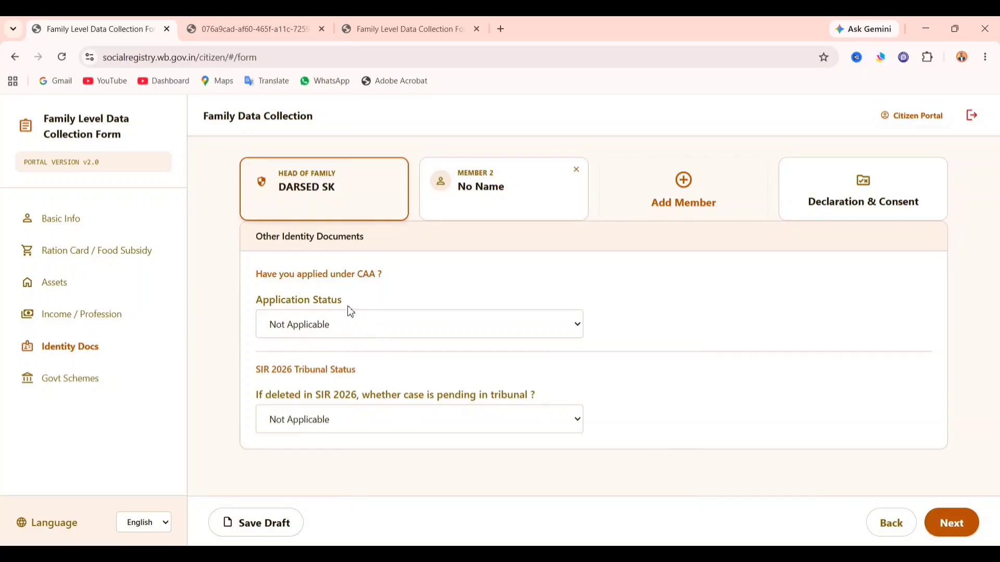
{"action": "left_click", "coordinate": [327, 328]}
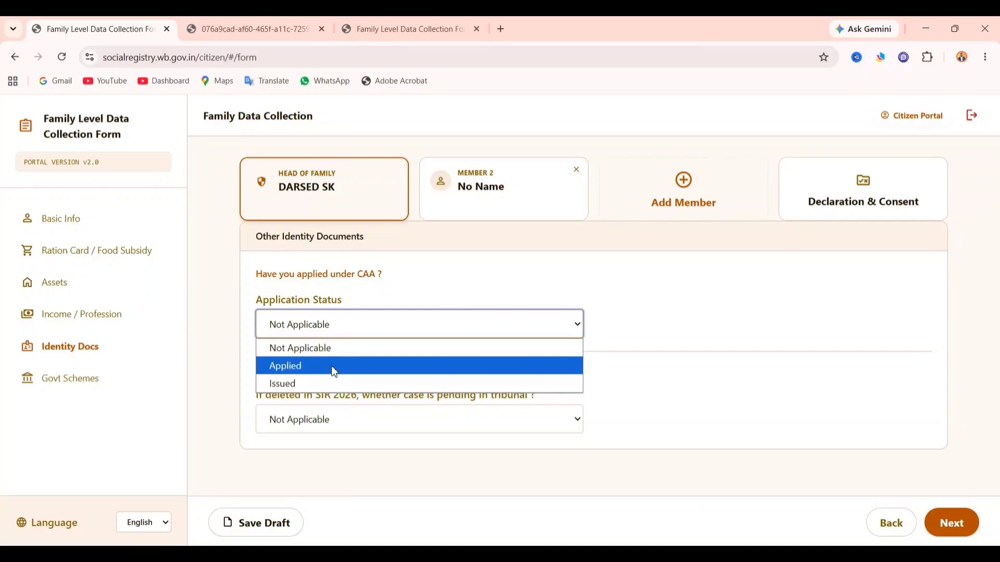
{"action": "left_click", "coordinate": [669, 304]}
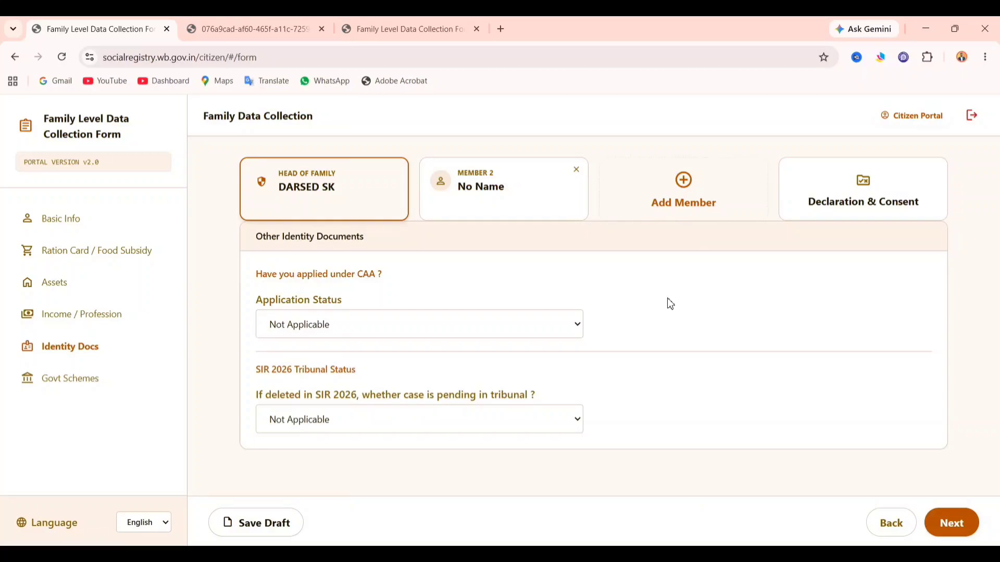
{"action": "left_click", "coordinate": [341, 428]}
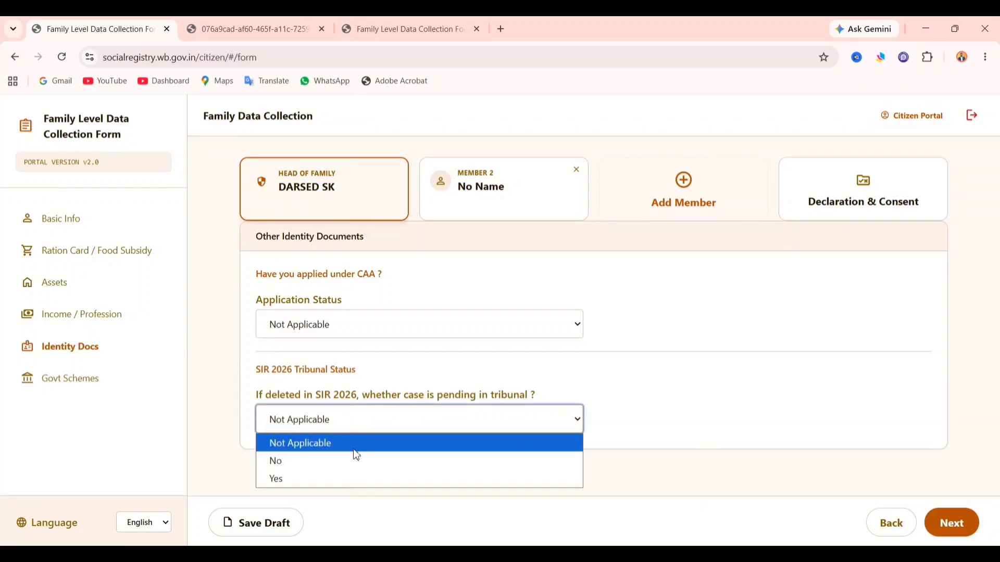
{"action": "left_click", "coordinate": [339, 477]}
{"action": "left_click", "coordinate": [366, 429]}
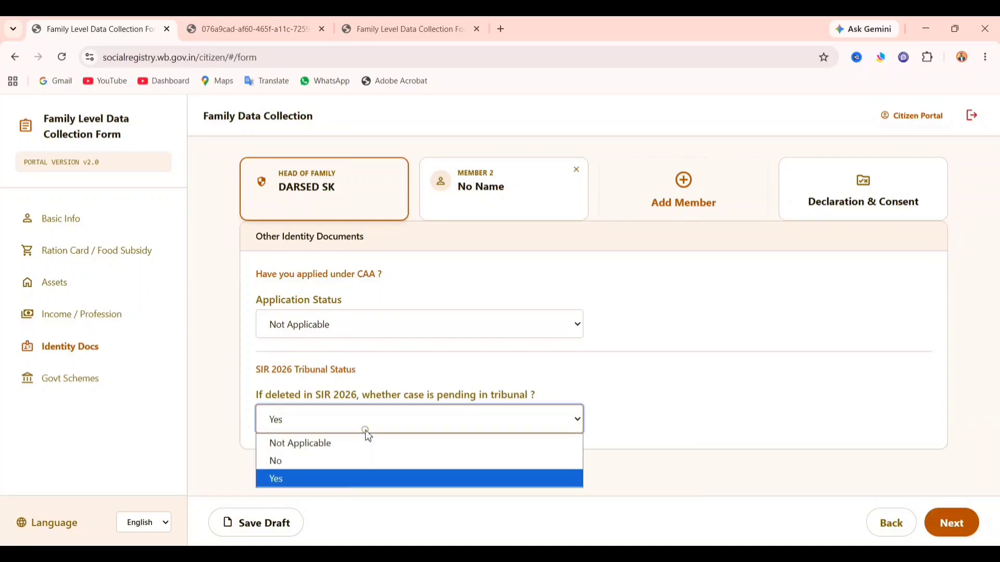
{"action": "left_click", "coordinate": [363, 452]}
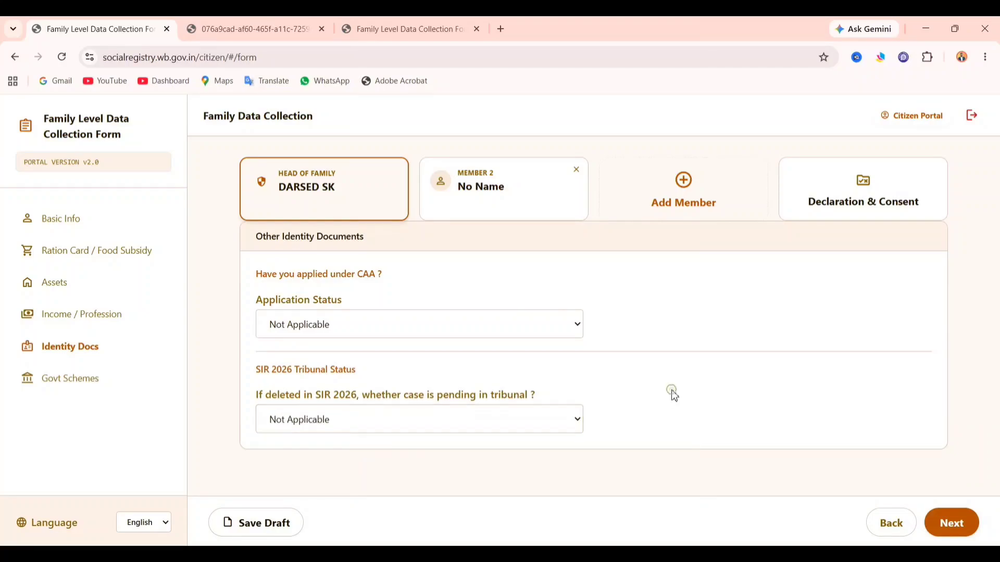
- Go to Govt Schemes and browse the Scheme 1 list without picking a scheme
{"action": "left_click", "coordinate": [947, 521]}
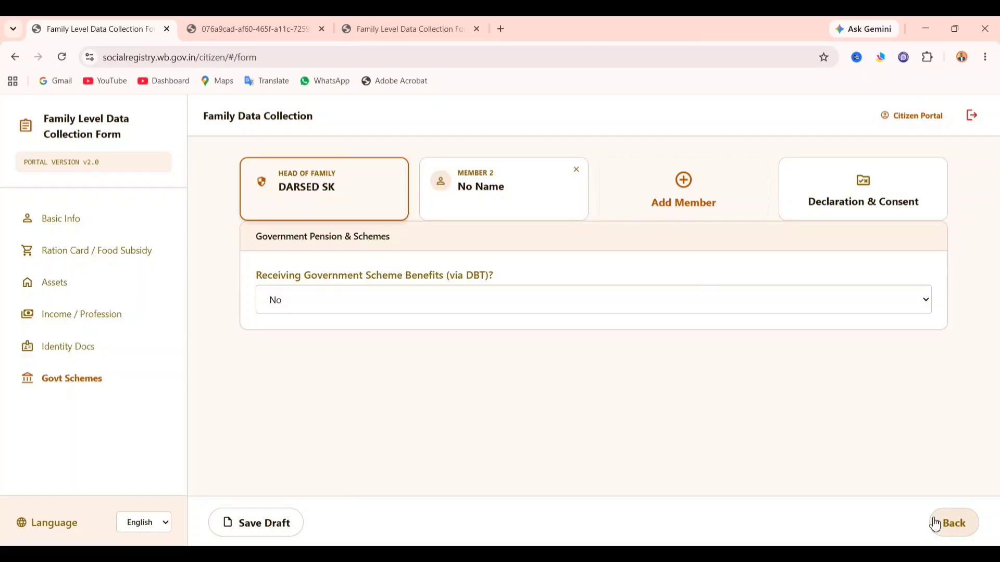
{"action": "left_click", "coordinate": [453, 292]}
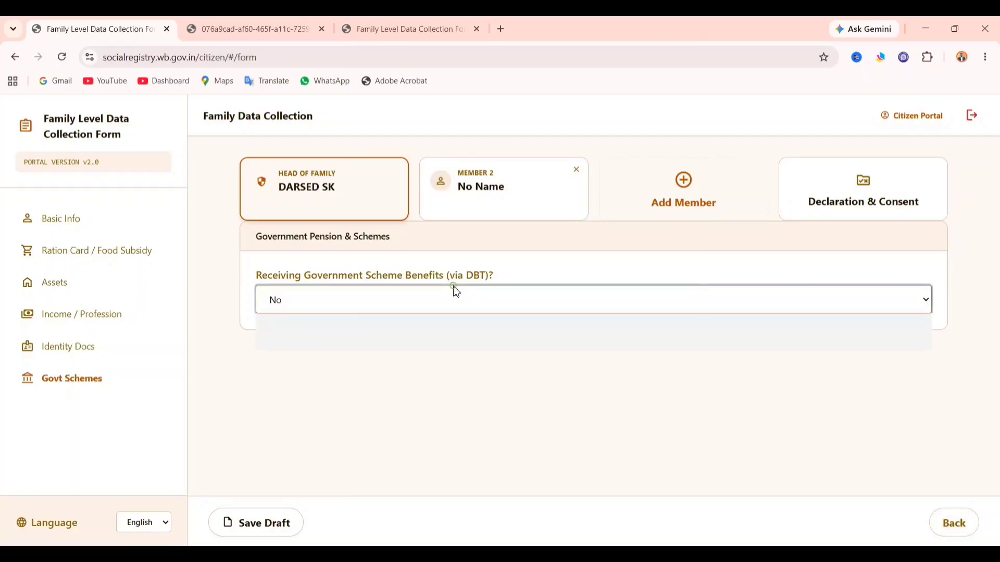
{"action": "left_click", "coordinate": [444, 346]}
{"action": "left_click", "coordinate": [442, 390]}
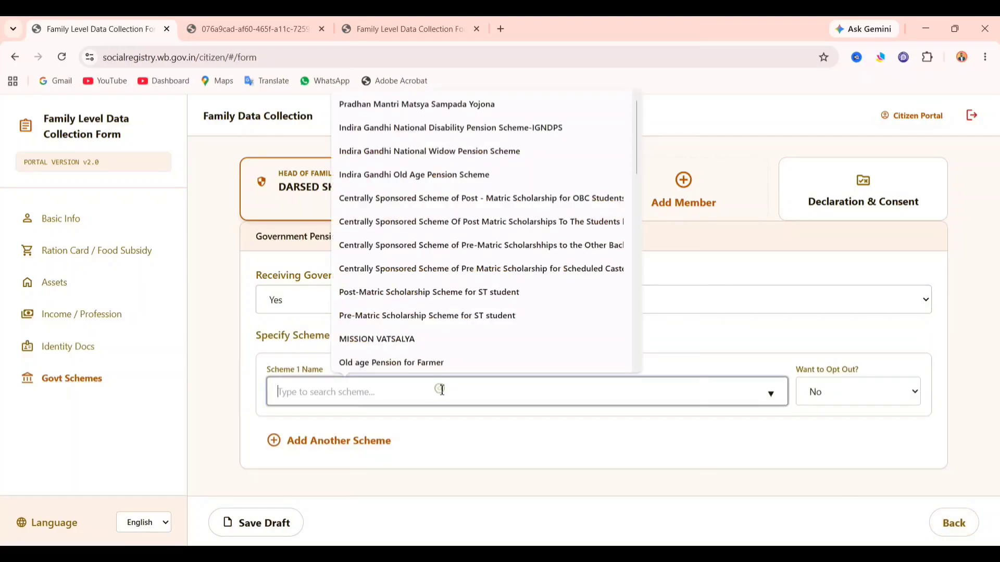
{"action": "scroll", "coordinate": [469, 258], "scroll_direction": "down", "scroll_amount": 5}
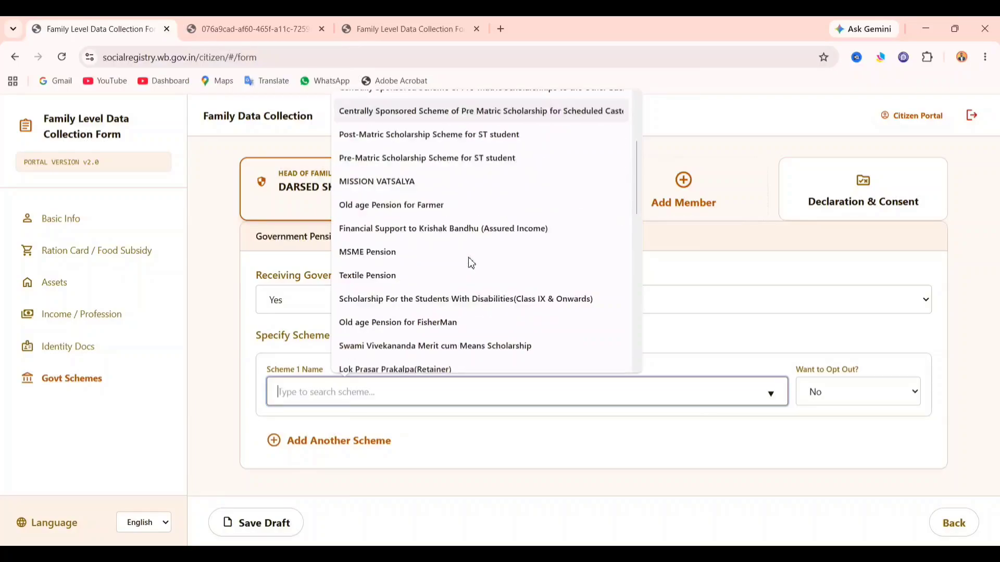
{"action": "scroll", "coordinate": [472, 258], "scroll_direction": "down", "scroll_amount": 10}
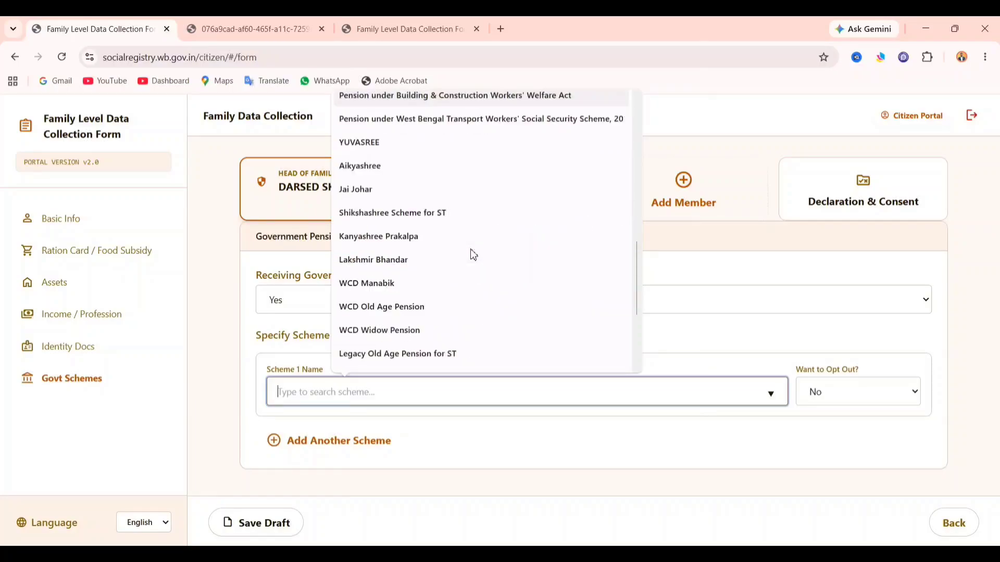
{"action": "scroll", "coordinate": [474, 271], "scroll_direction": "up", "scroll_amount": 6}
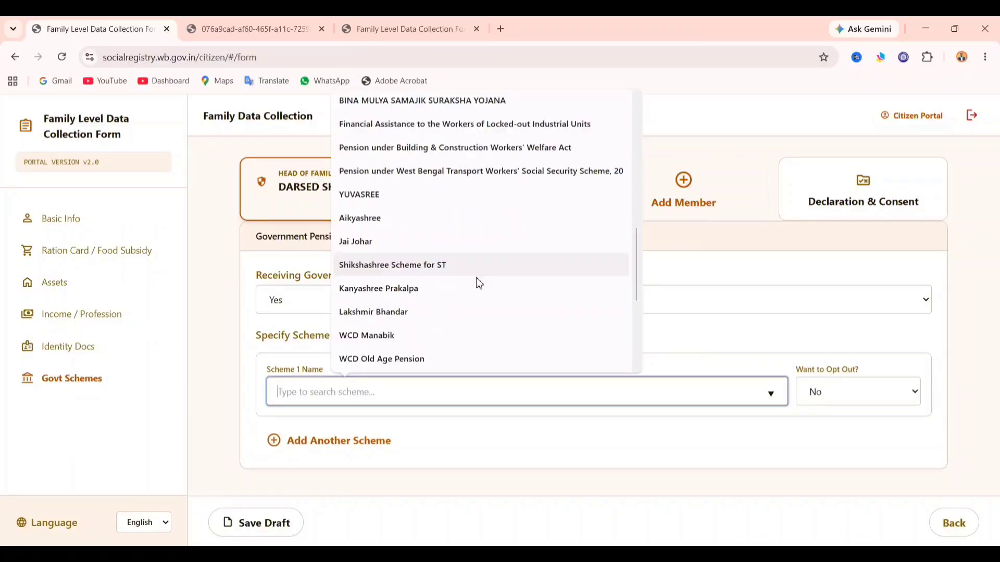
{"action": "left_click", "coordinate": [491, 489]}
- Set DBT scheme benefits to No and open member 2's Basic Info form
{"action": "left_click", "coordinate": [357, 311]}
{"action": "left_click", "coordinate": [330, 338]}
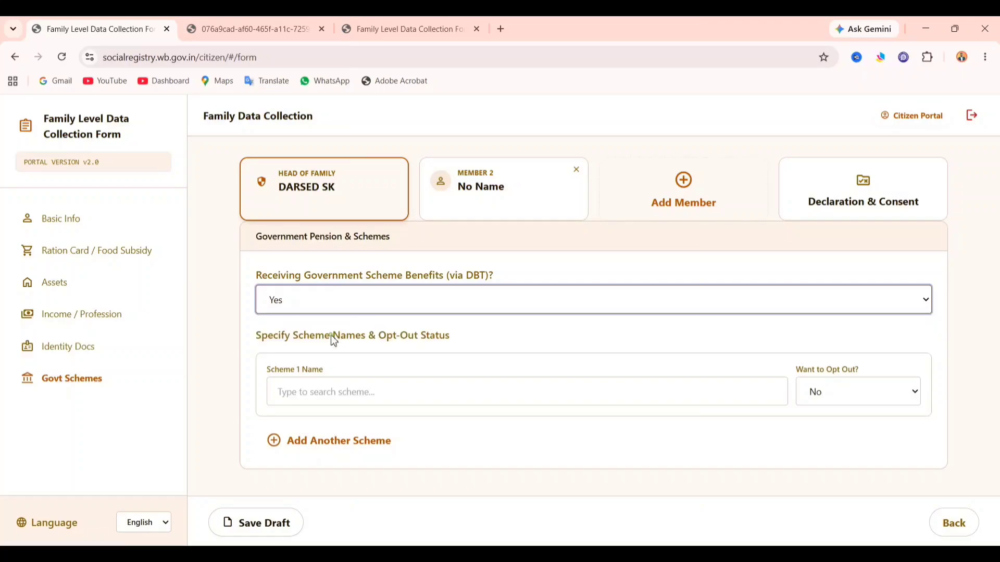
{"action": "left_click", "coordinate": [328, 301]}
{"action": "left_click", "coordinate": [323, 324]}
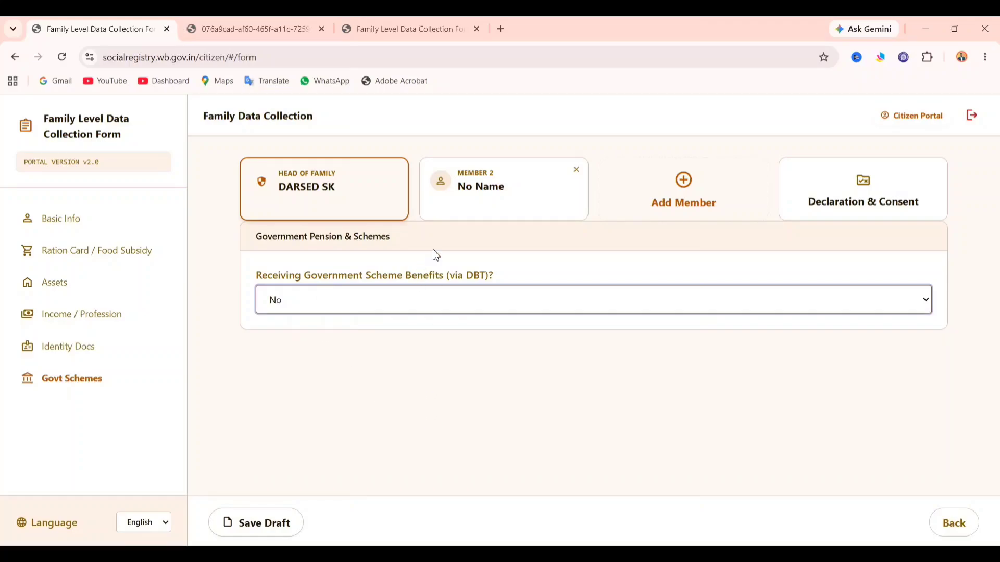
{"action": "left_click", "coordinate": [476, 191]}
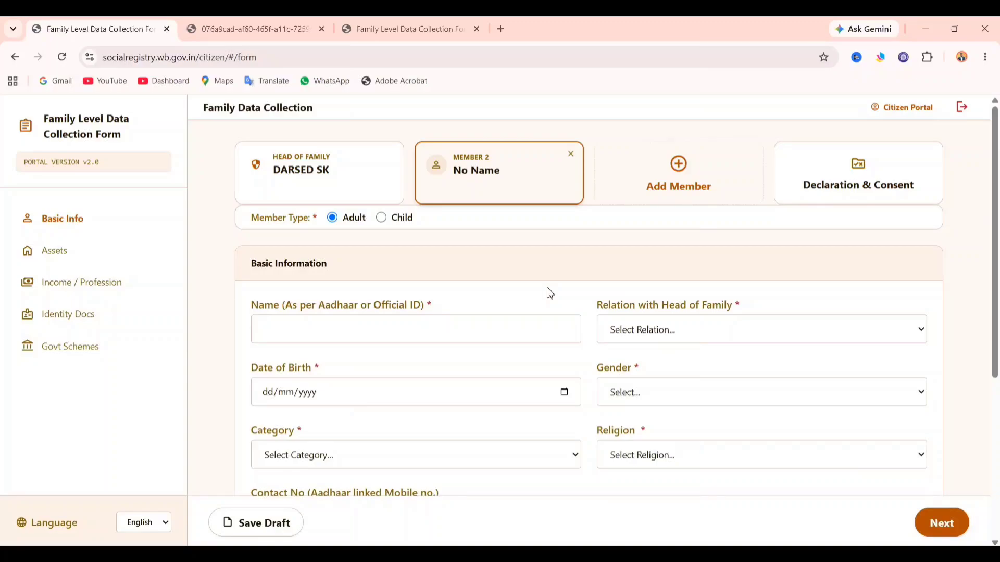
- Set member 2's relation to head of family as Husband and gender as Female
{"action": "left_click", "coordinate": [446, 326]}
{"action": "left_click", "coordinate": [685, 332]}
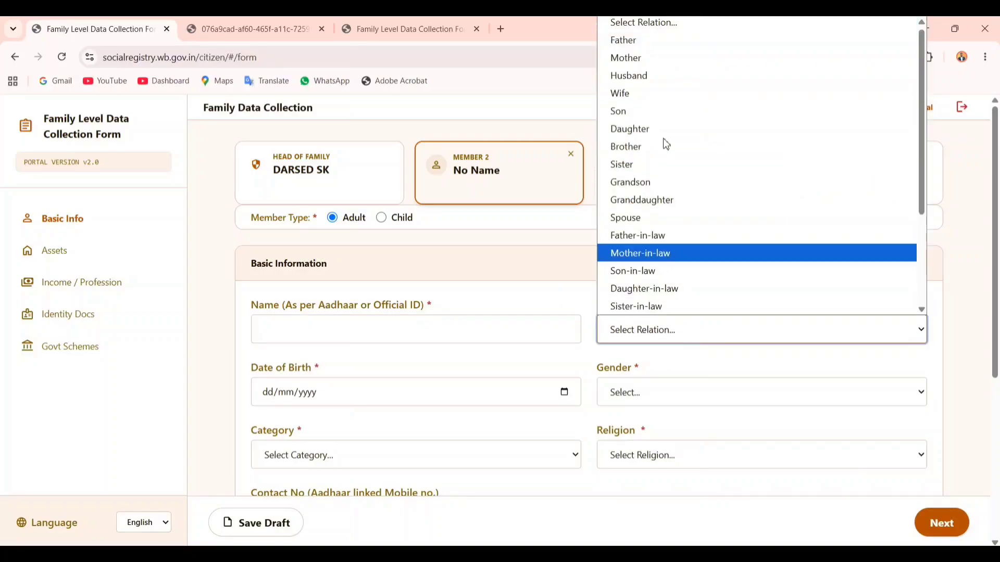
{"action": "left_click", "coordinate": [652, 86]}
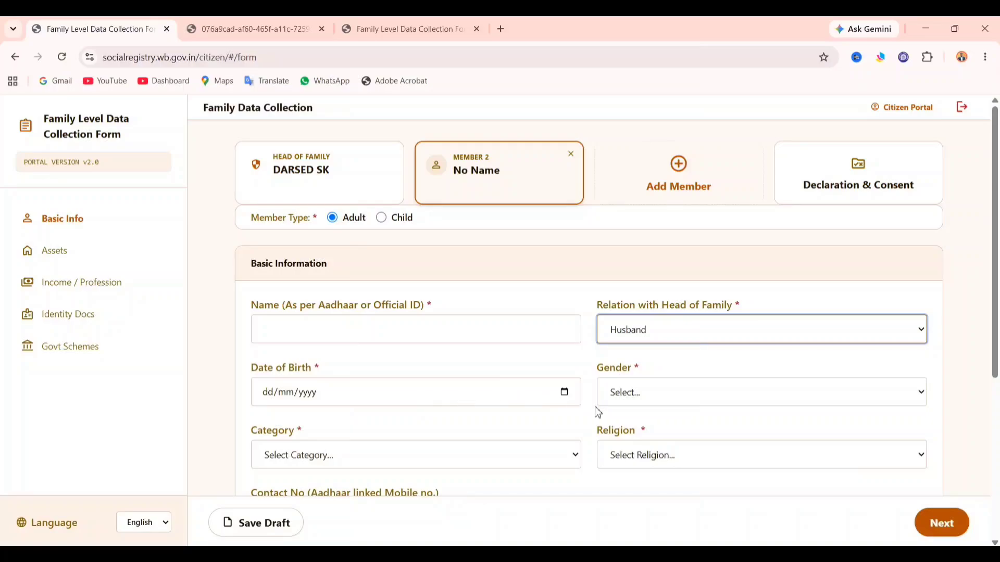
{"action": "left_click", "coordinate": [630, 395]}
{"action": "left_click", "coordinate": [646, 448]}
- Review the rest of member 2's basic info and advance to the Assets page
{"action": "scroll", "coordinate": [594, 475], "scroll_direction": "down", "scroll_amount": 1}
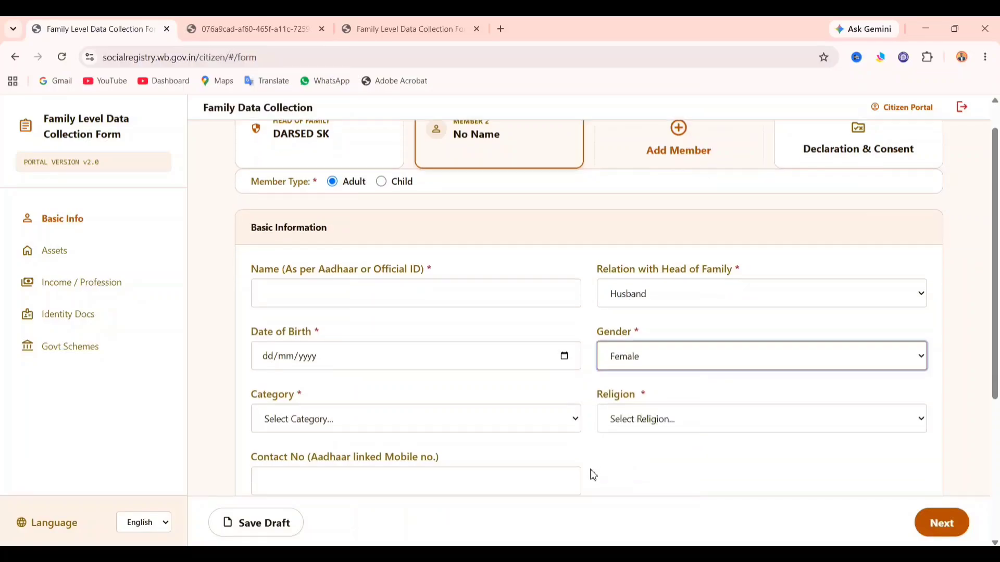
{"action": "scroll", "coordinate": [593, 475], "scroll_direction": "down", "scroll_amount": 1}
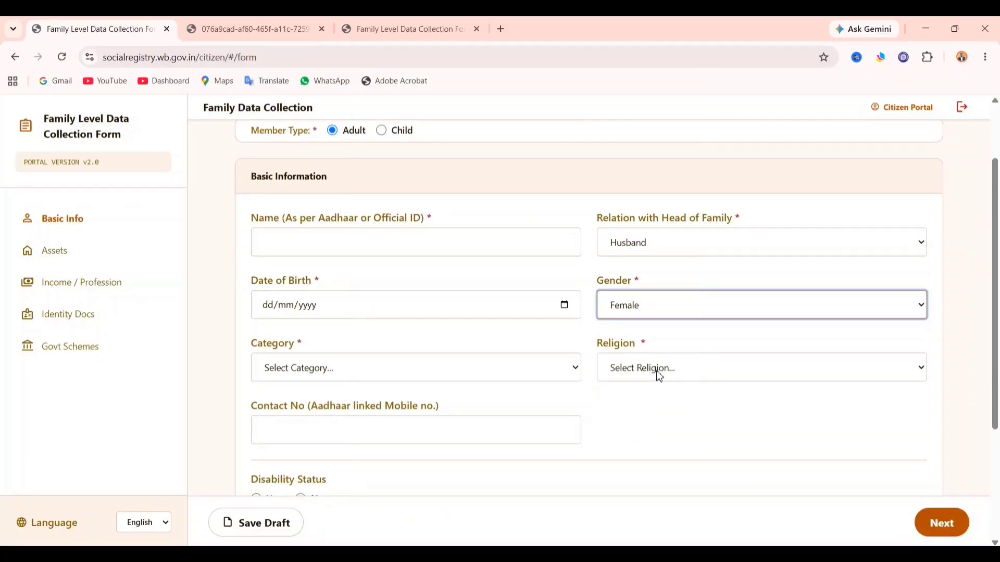
{"action": "scroll", "coordinate": [660, 377], "scroll_direction": "down", "scroll_amount": 4}
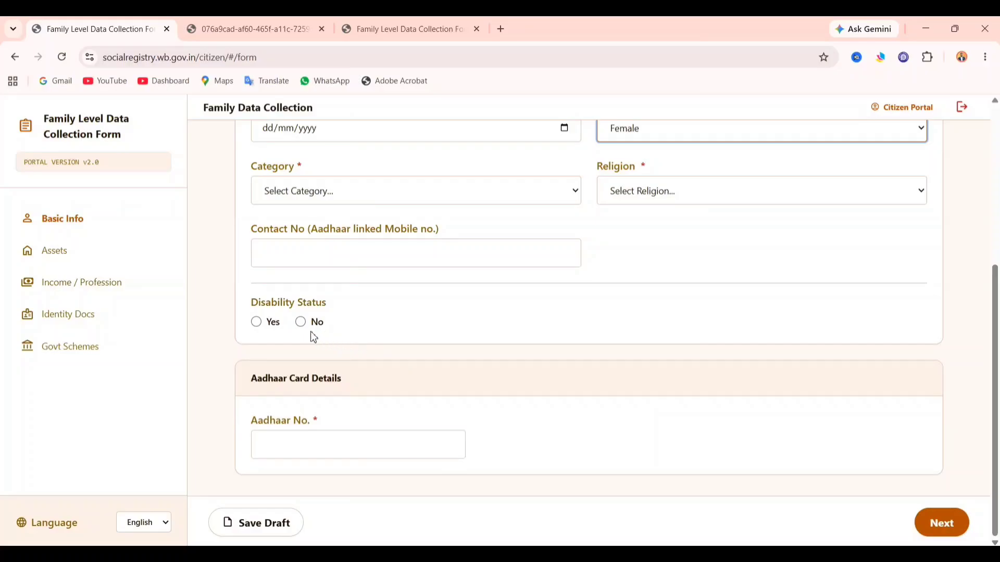
{"action": "scroll", "coordinate": [491, 359], "scroll_direction": "up", "scroll_amount": 4}
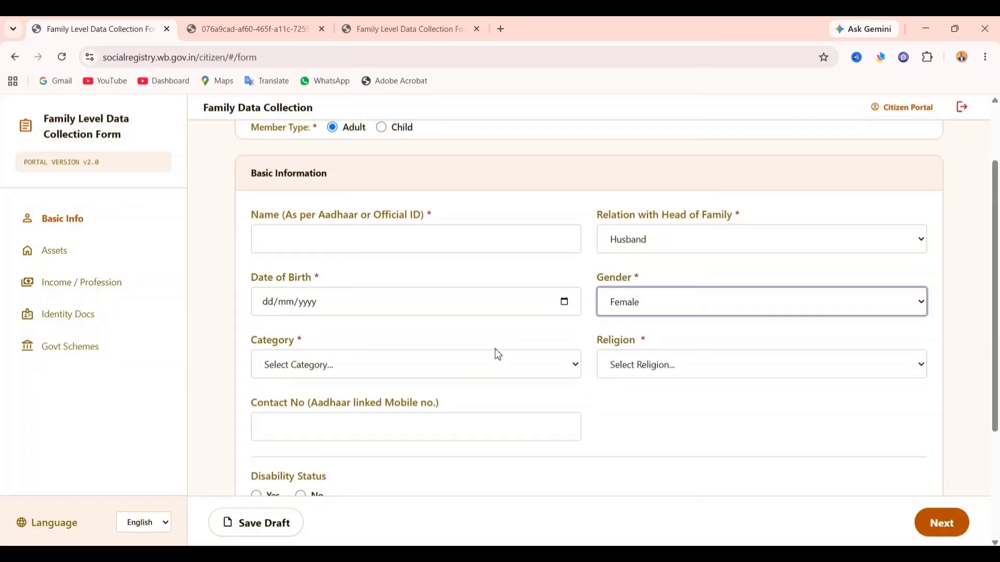
{"action": "scroll", "coordinate": [497, 353], "scroll_direction": "down", "scroll_amount": 8}
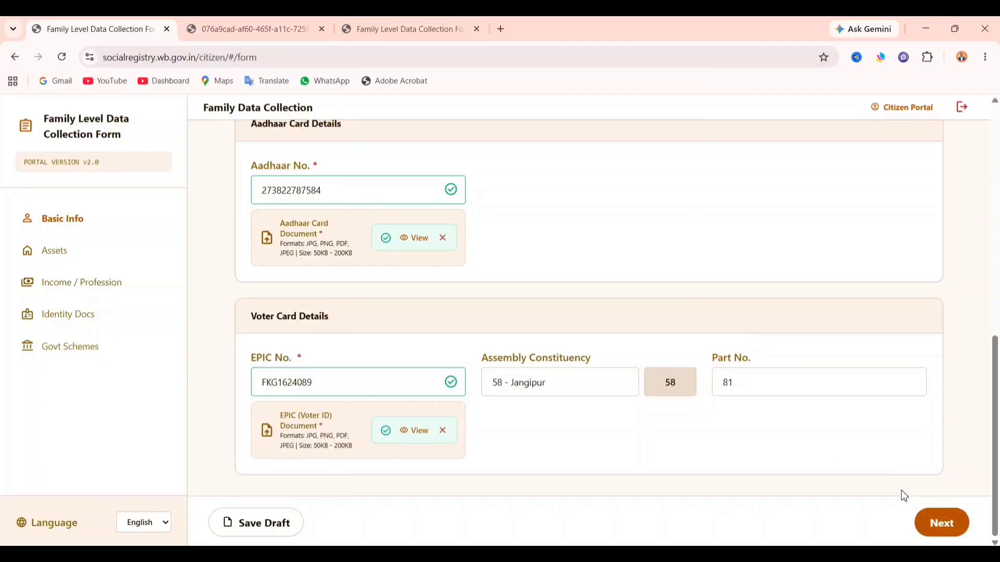
{"action": "left_click", "coordinate": [926, 532]}
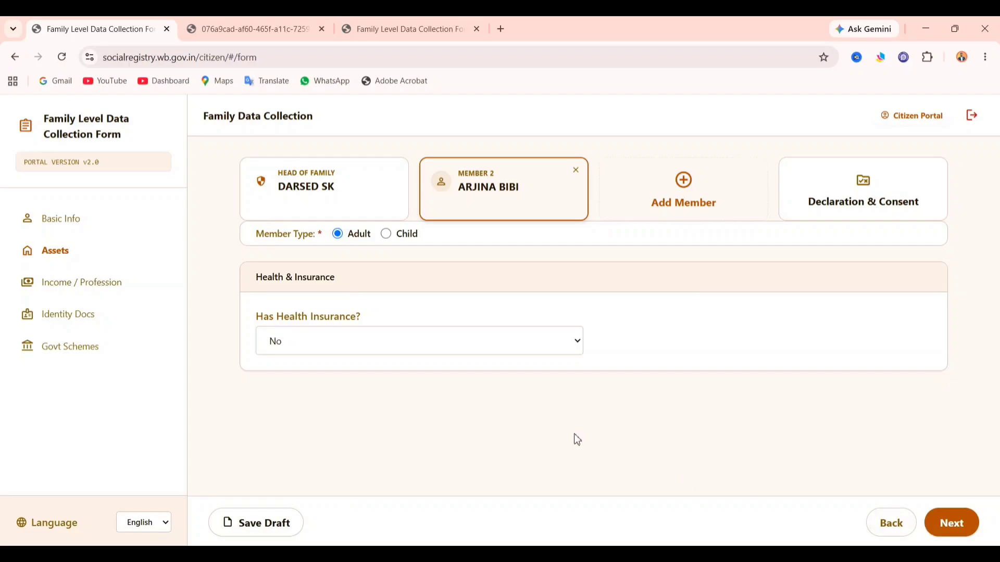
- Give member 2 Government Swasthya Sathi health insurance, enter its URN number, and continue
{"action": "left_click", "coordinate": [370, 346]}
{"action": "left_click", "coordinate": [353, 381]}
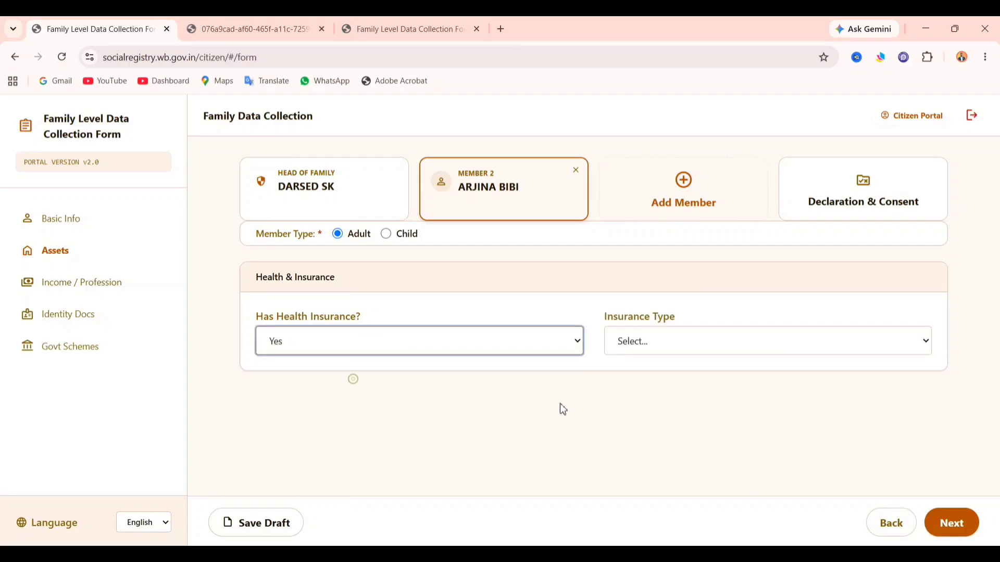
{"action": "left_click", "coordinate": [705, 348]}
{"action": "left_click", "coordinate": [692, 384]}
{"action": "left_click", "coordinate": [536, 424]}
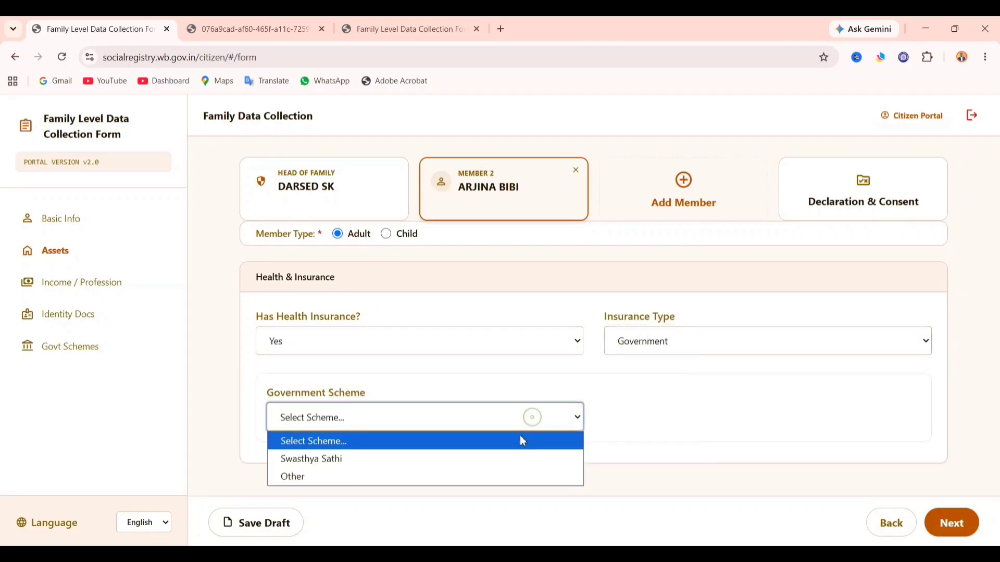
{"action": "left_click", "coordinate": [504, 456]}
{"action": "left_click", "coordinate": [654, 422]}
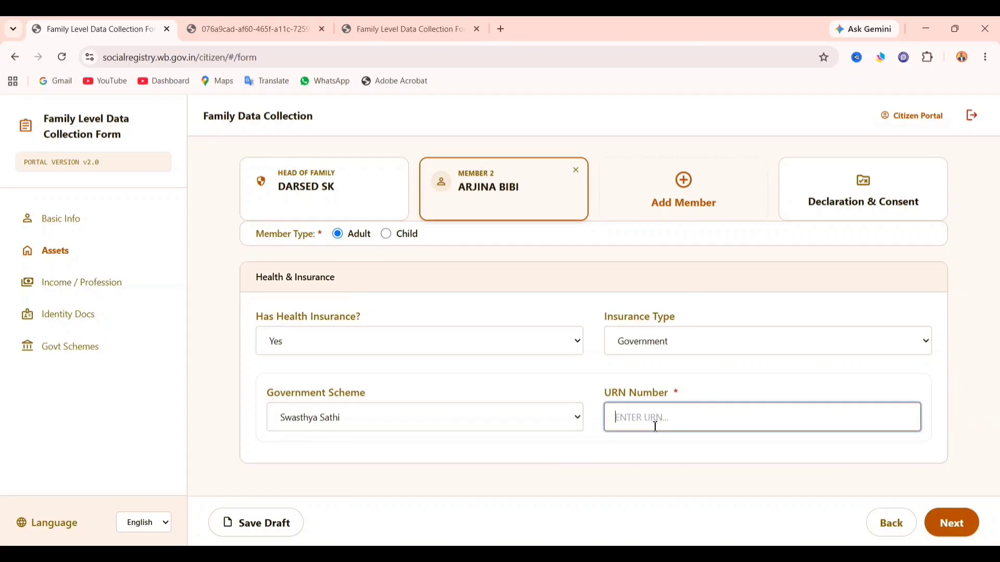
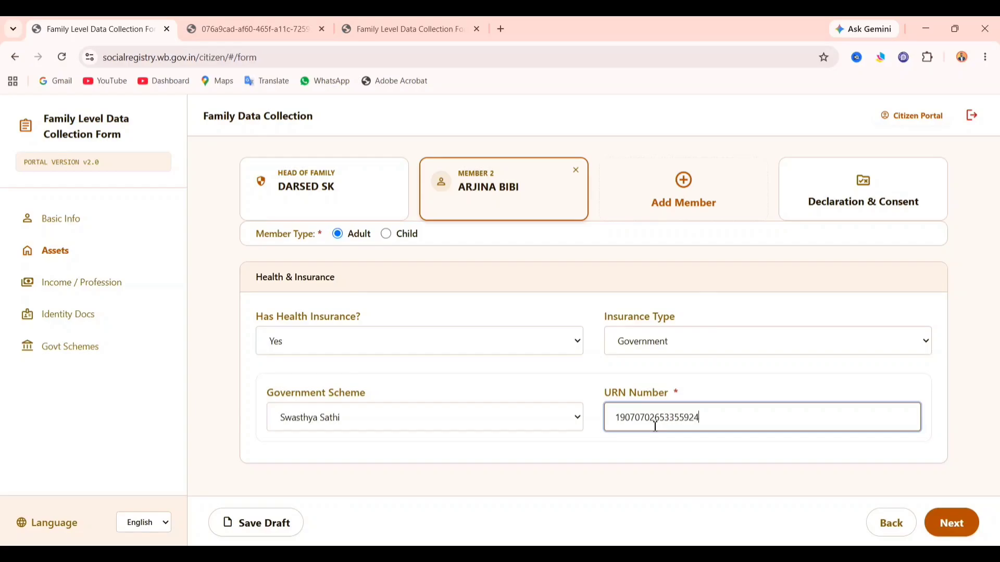
{"action": "left_click", "coordinate": [966, 536]}
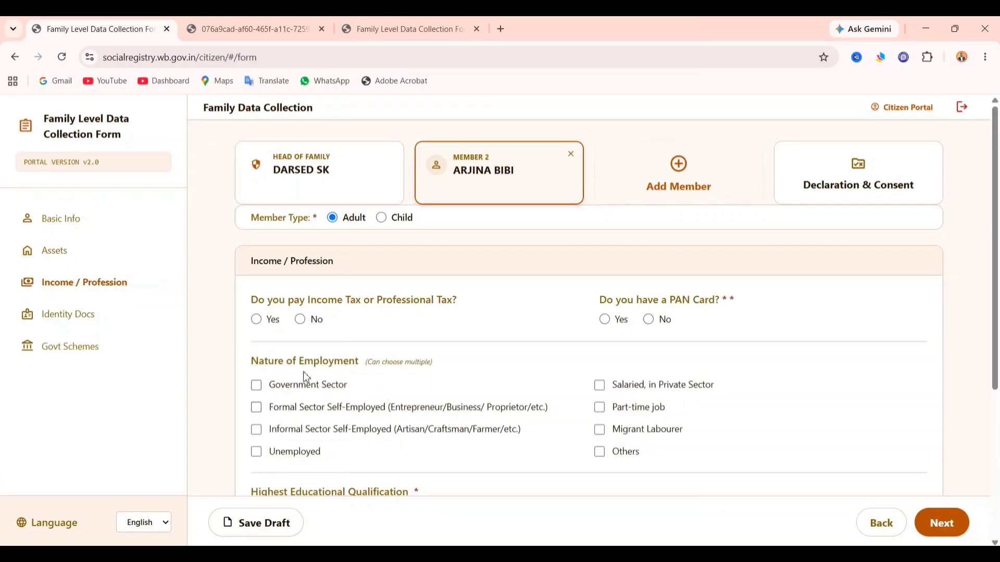
- Answer No to income tax and PAN card for member 2 and mark her Unemployed
{"action": "left_click", "coordinate": [315, 320]}
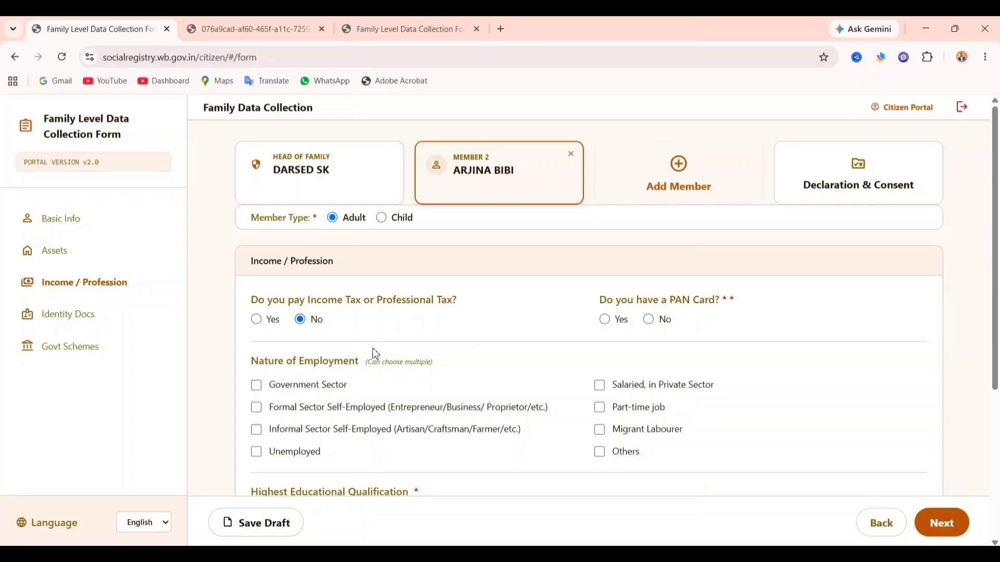
{"action": "left_click", "coordinate": [664, 328]}
{"action": "scroll", "coordinate": [503, 396], "scroll_direction": "down", "scroll_amount": 2}
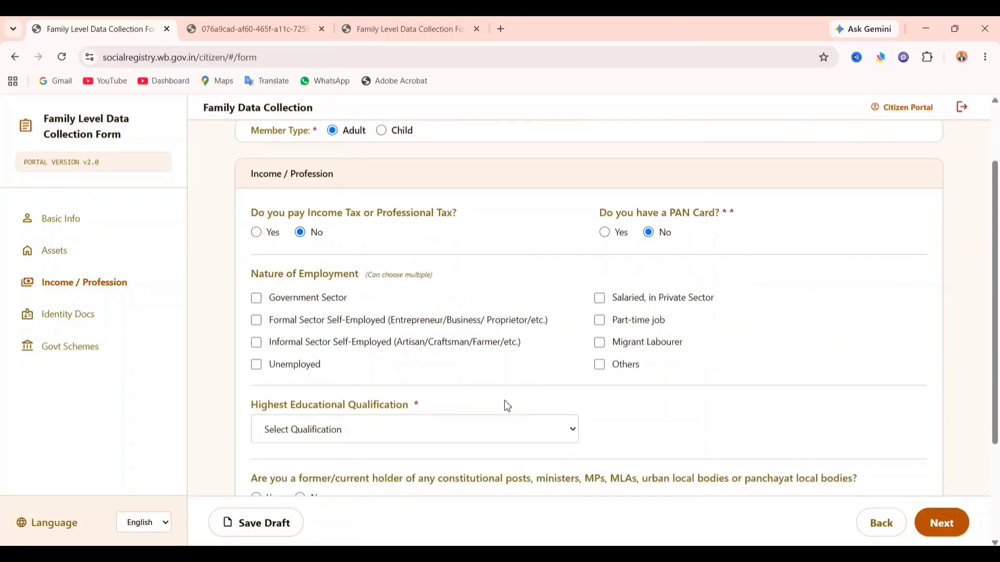
{"action": "left_click", "coordinate": [295, 368]}
{"action": "scroll", "coordinate": [385, 406], "scroll_direction": "down", "scroll_amount": 3}
- Set qualification to Illiterate, answer No to posts, pension and GST, then continue
{"action": "left_click", "coordinate": [315, 295]}
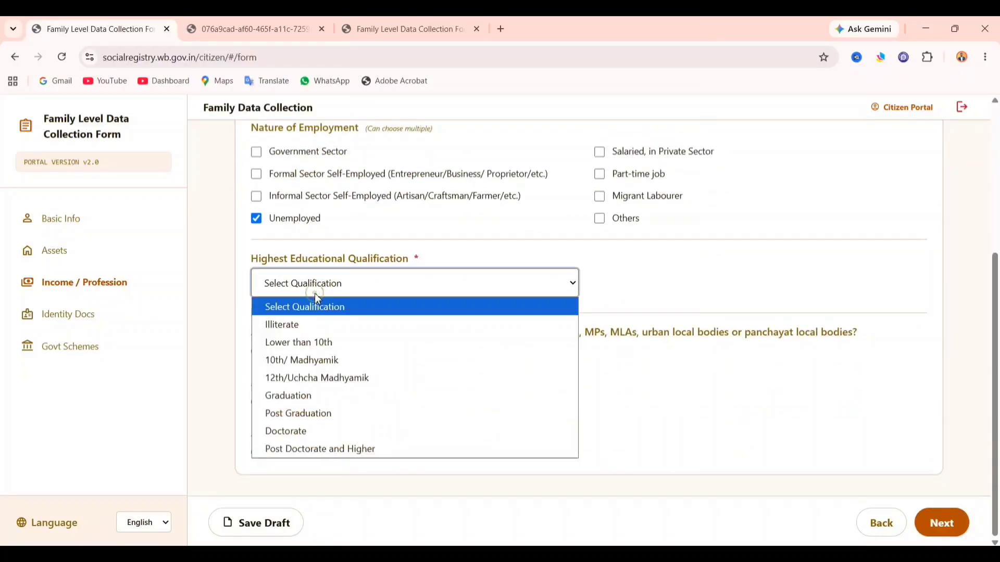
{"action": "left_click", "coordinate": [305, 323]}
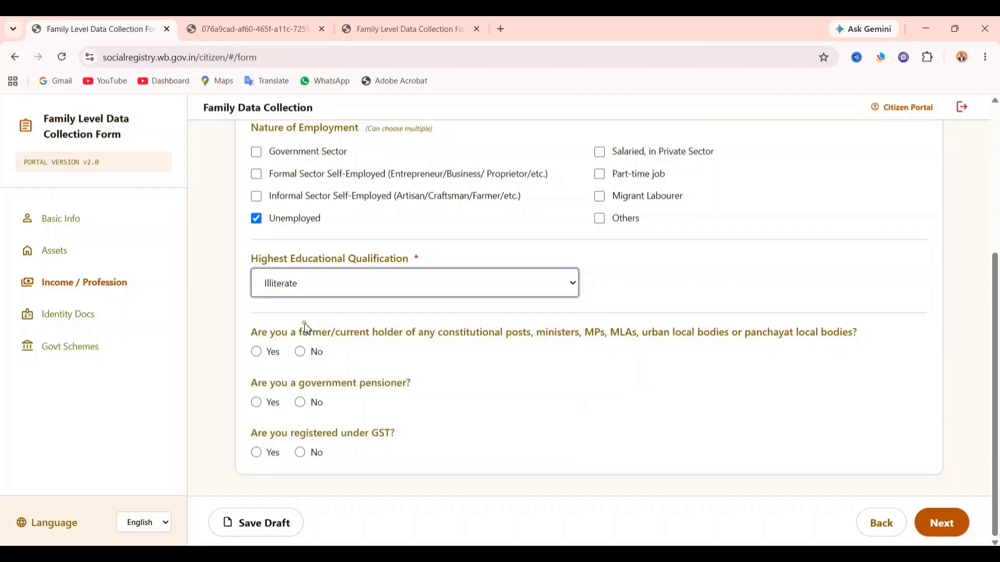
{"action": "left_click", "coordinate": [301, 352]}
{"action": "left_click", "coordinate": [302, 403]}
{"action": "left_click", "coordinate": [312, 463]}
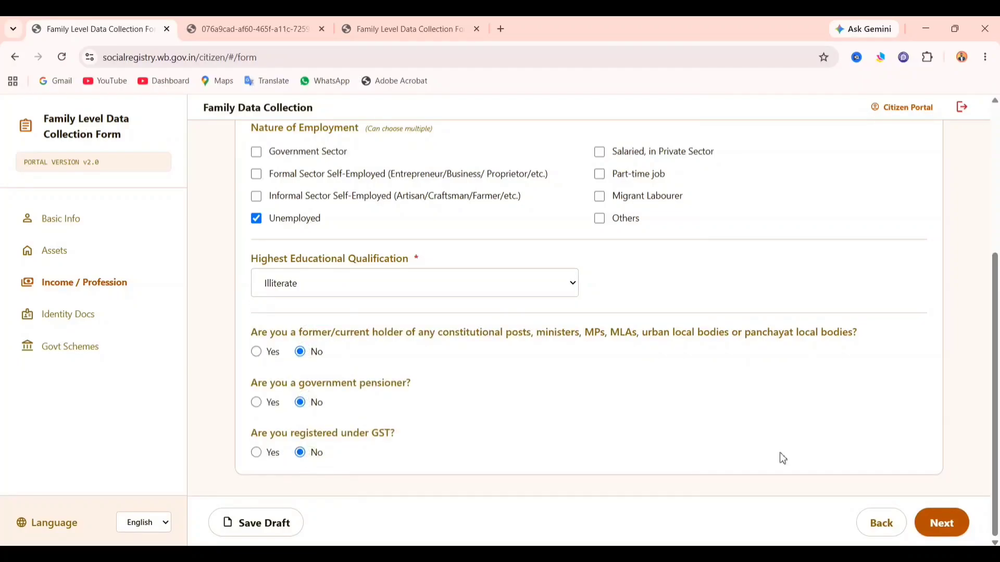
{"action": "left_click", "coordinate": [942, 523]}
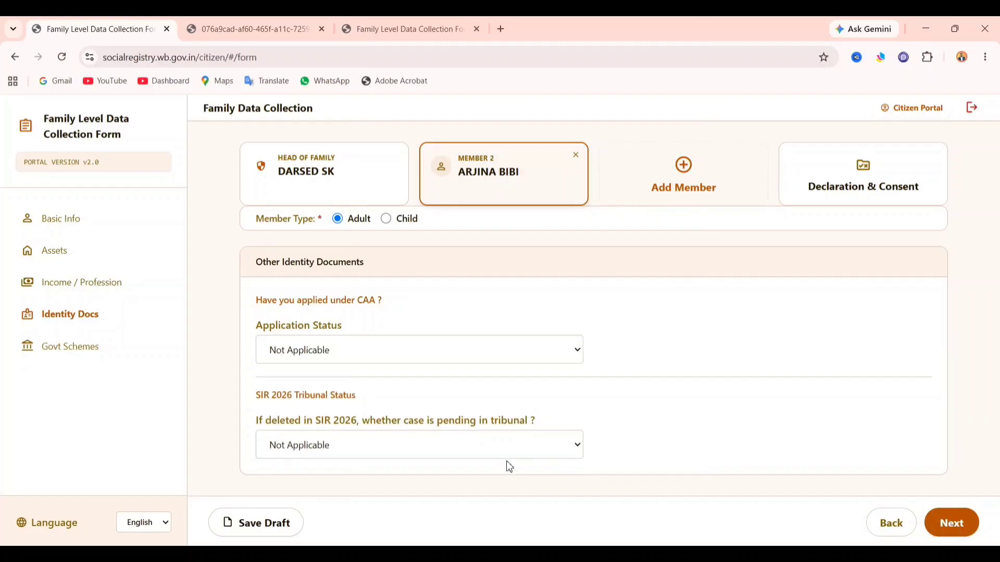
- Choose 'Yes, I am applying' for Annapurna Yojana on Govt Schemes, then open Declaration & Consent
{"action": "left_click", "coordinate": [954, 525]}
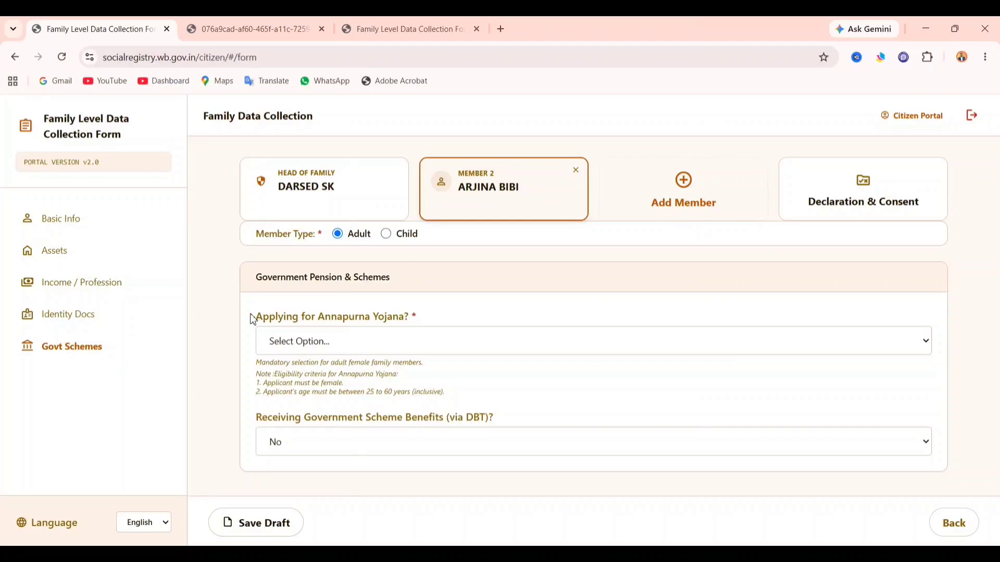
{"action": "left_click", "coordinate": [302, 346]}
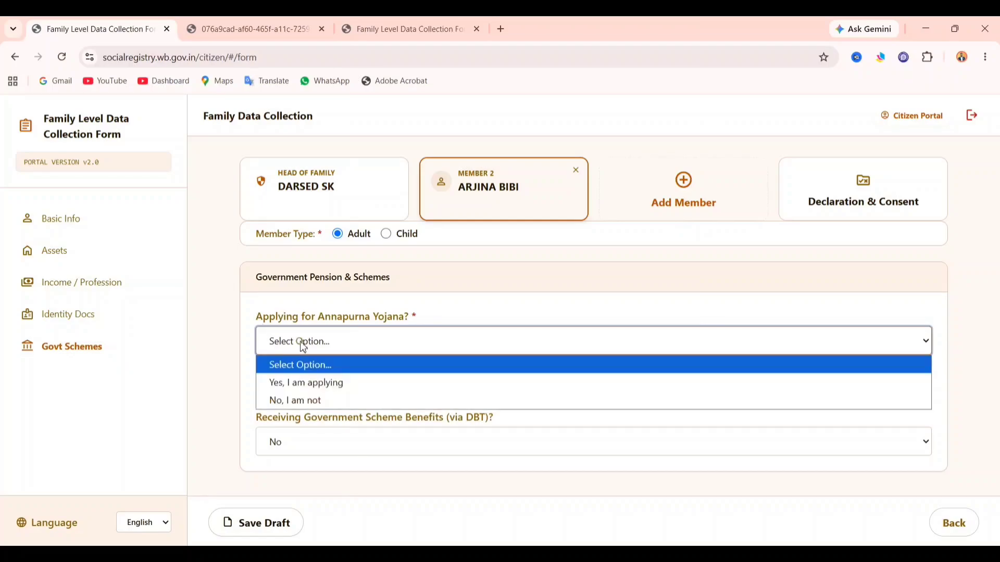
{"action": "left_click", "coordinate": [321, 385]}
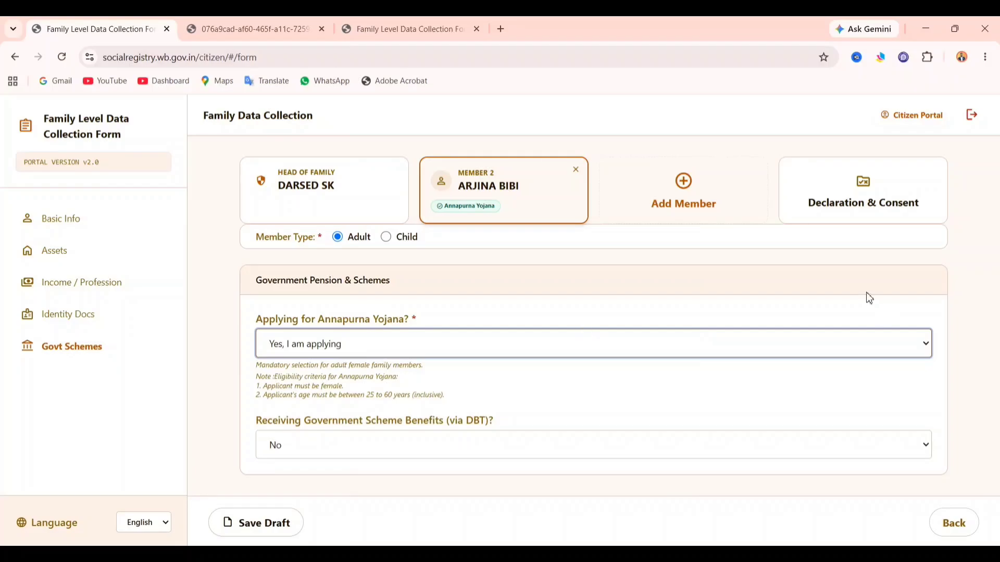
{"action": "left_click", "coordinate": [889, 212]}
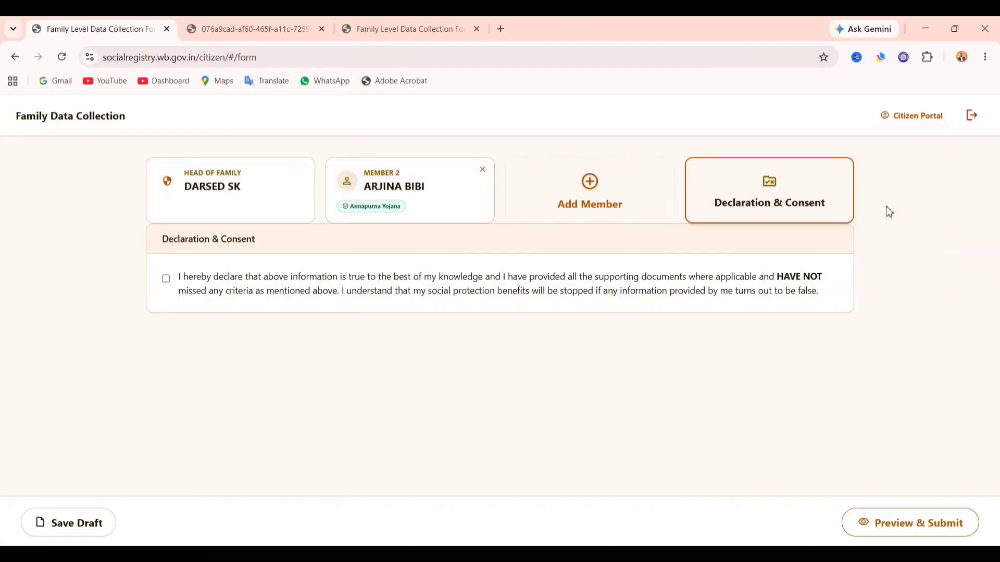
- Tick the declaration checkbox and scroll through both members' entries in the Form Preview
{"action": "left_click", "coordinate": [188, 278]}
{"action": "left_click", "coordinate": [911, 531]}
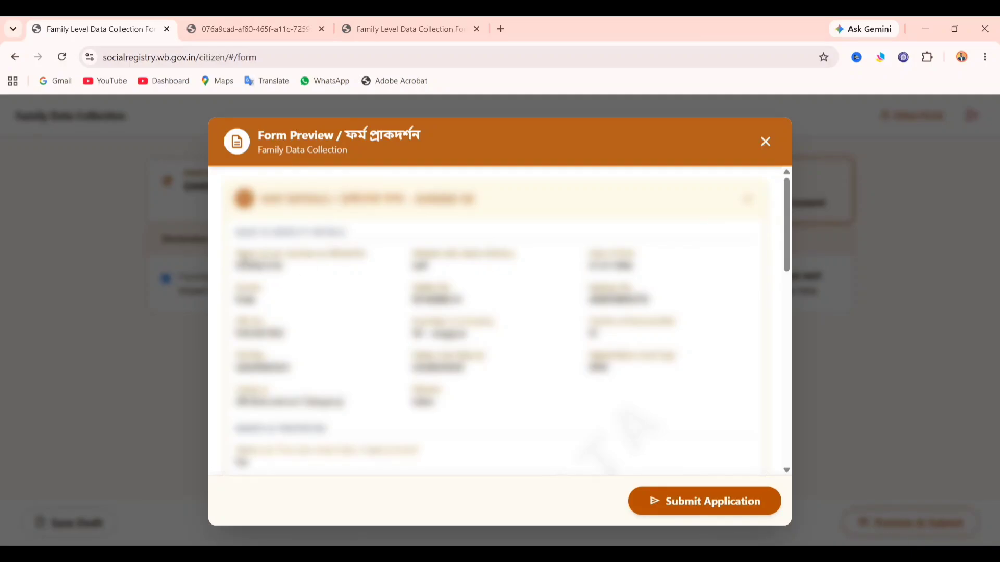
{"action": "left_click_drag", "start_coordinate": [240, 254], "coordinate": [330, 289]}
{"action": "left_click", "coordinate": [329, 289]}
{"action": "scroll", "coordinate": [330, 290], "scroll_direction": "down", "scroll_amount": 10}
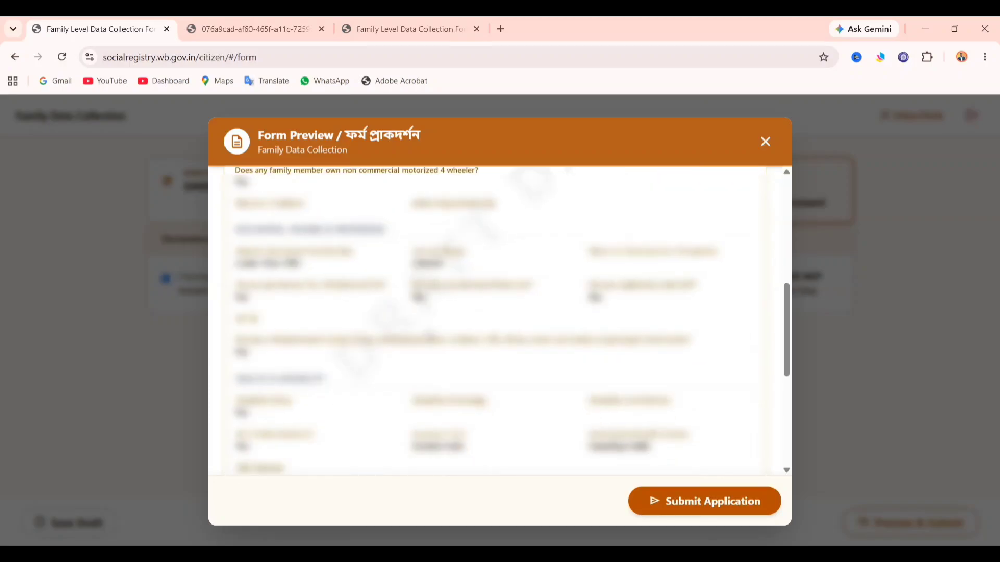
{"action": "scroll", "coordinate": [430, 338], "scroll_direction": "down", "scroll_amount": 5}
{"action": "scroll", "coordinate": [489, 312], "scroll_direction": "up", "scroll_amount": 8}
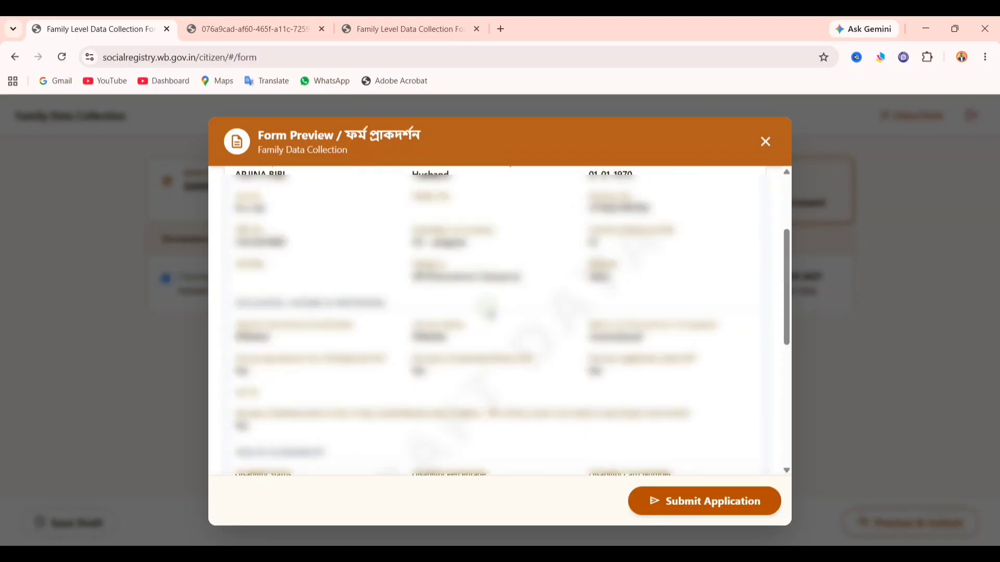
{"action": "scroll", "coordinate": [491, 312], "scroll_direction": "up", "scroll_amount": 2}
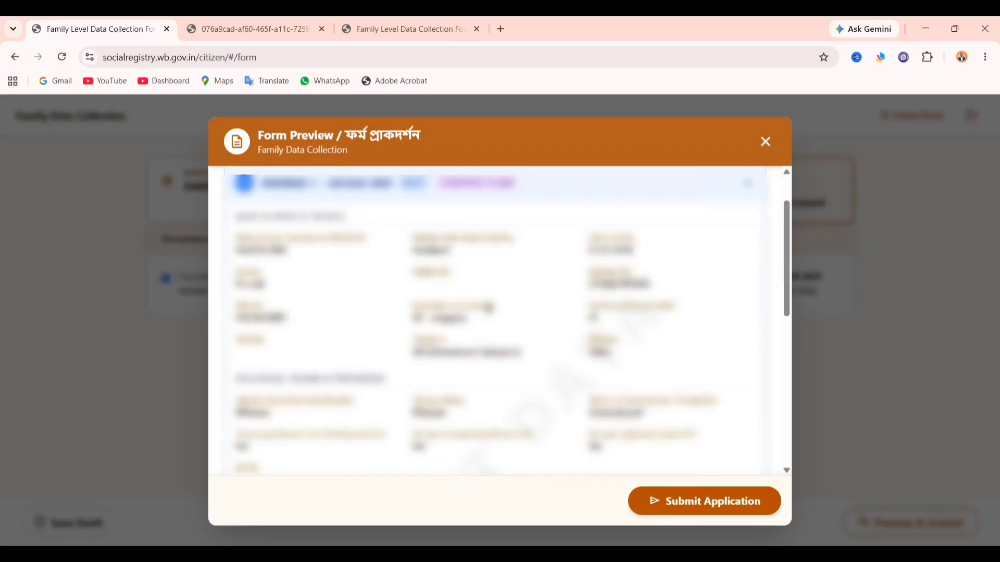